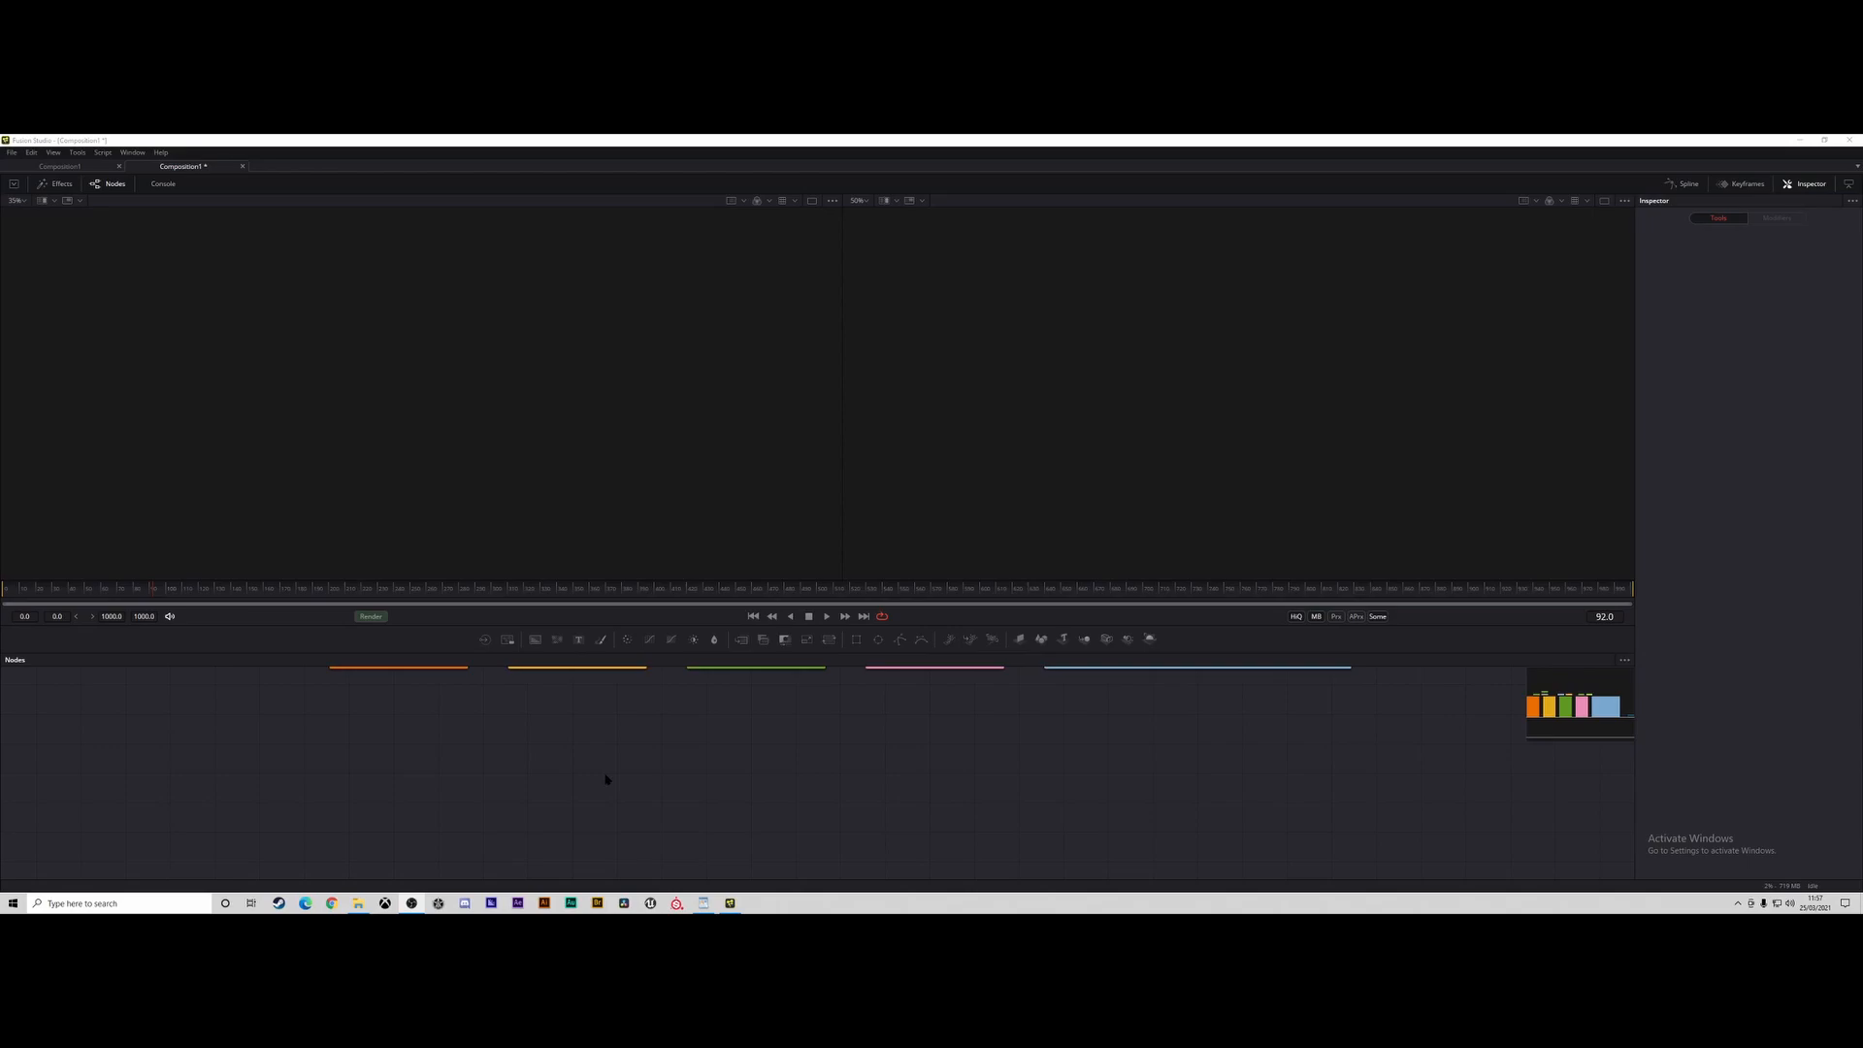
Add a Background node, a Text node and a Merge node to an empty area of the node graph.
{"action": "left_click_drag", "start_coordinate": [534, 639], "coordinate": [521, 775]}
{"action": "left_click_drag", "start_coordinate": [578, 639], "coordinate": [622, 718]}
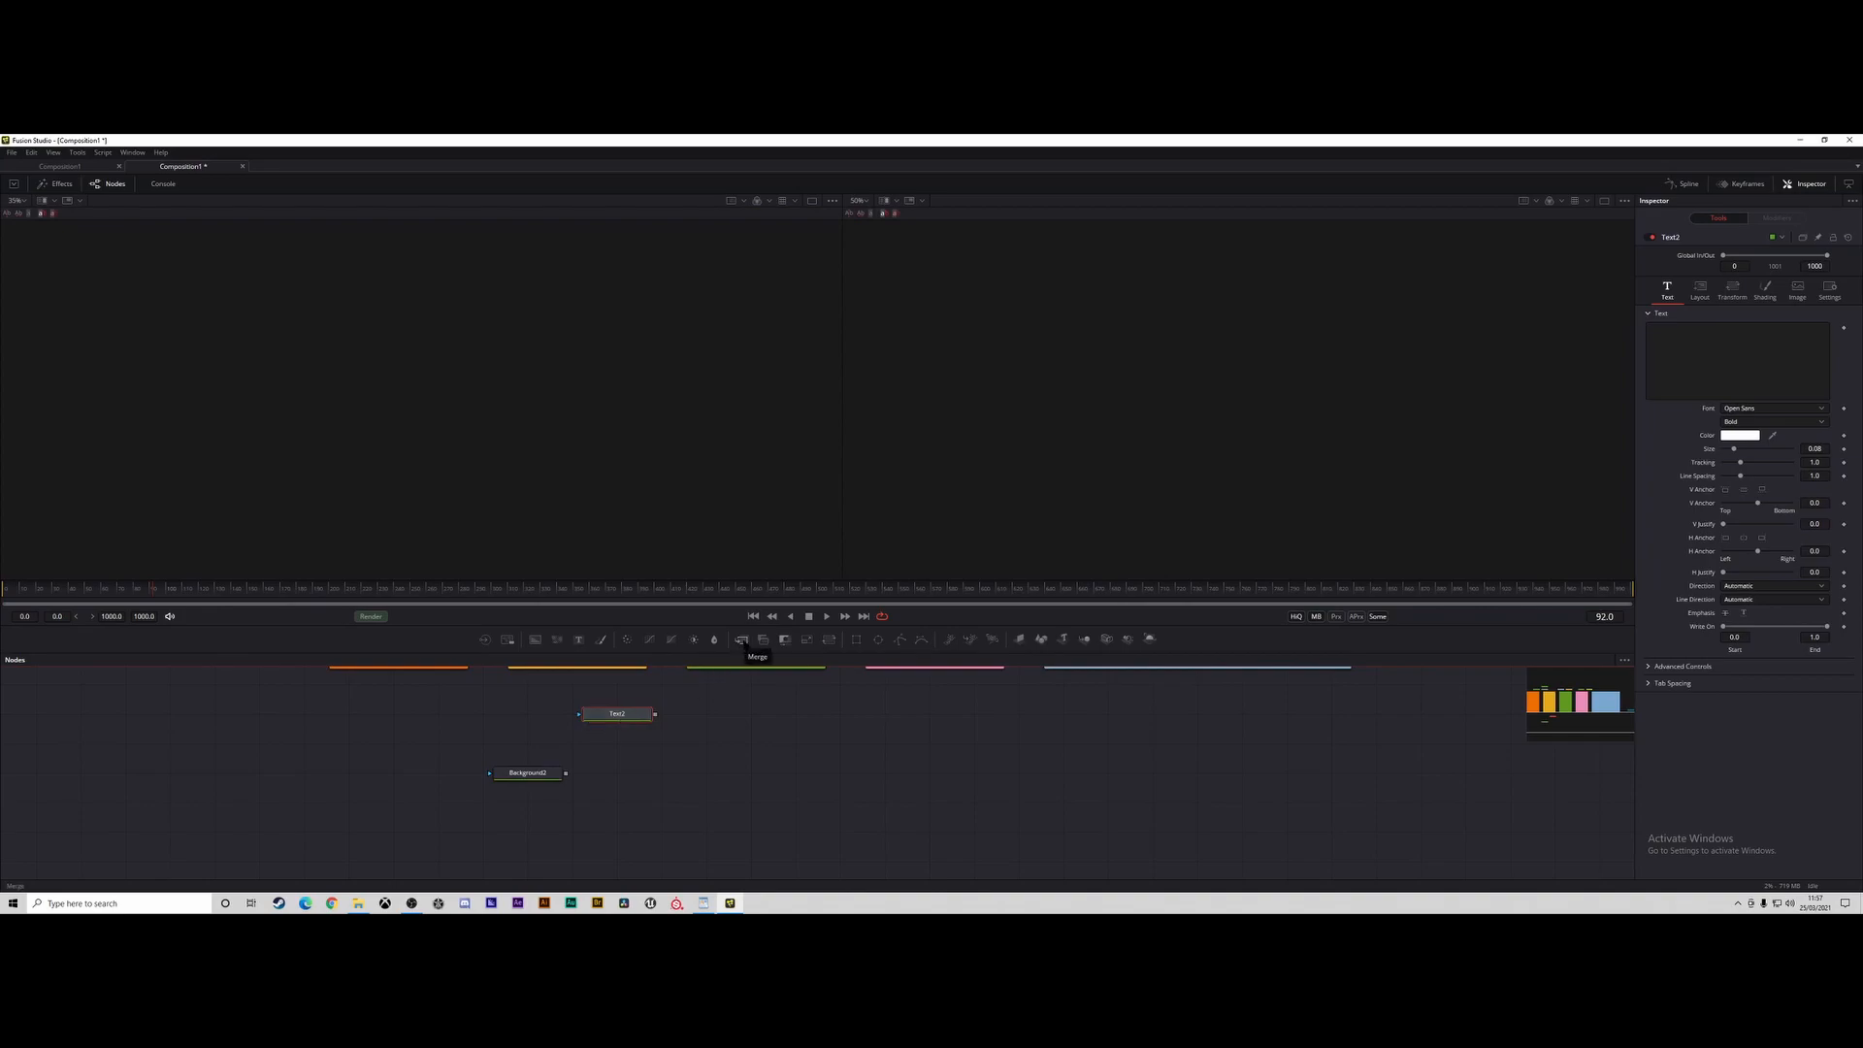
{"action": "left_click_drag", "start_coordinate": [743, 644], "coordinate": [684, 770]}
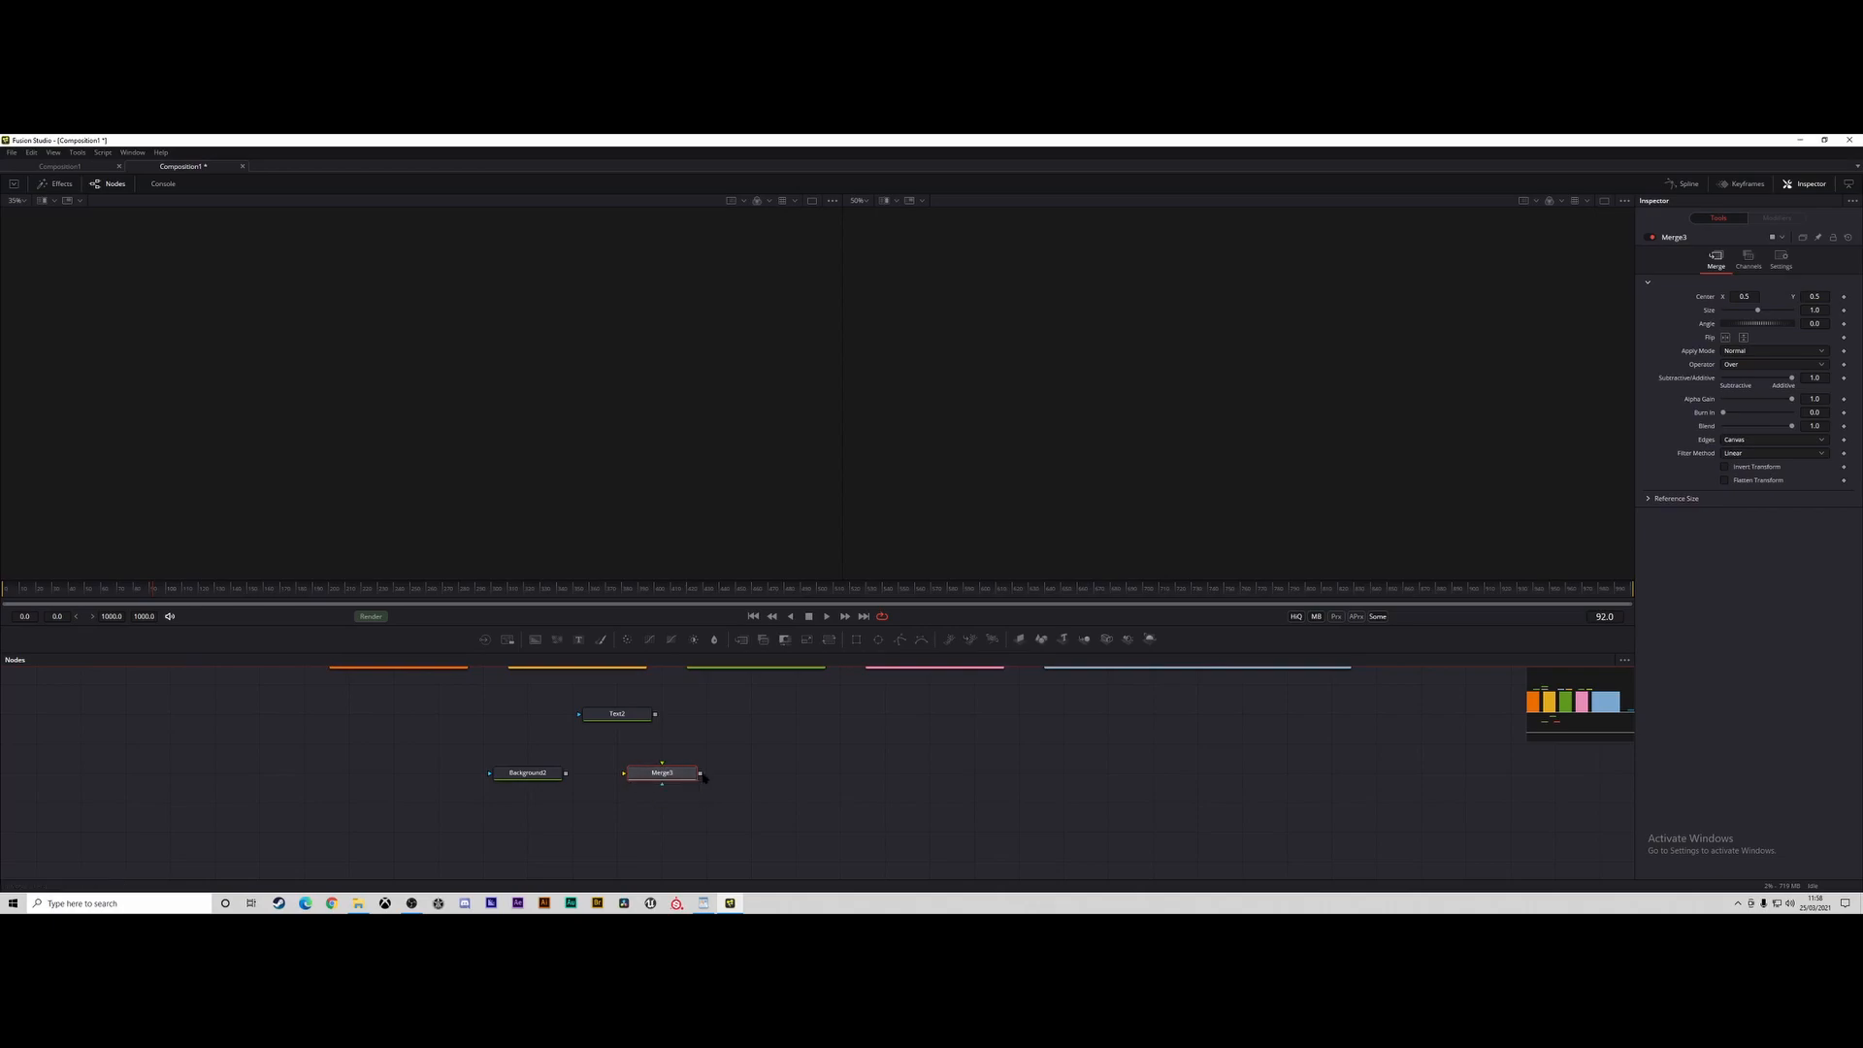
Connect the Background as the merge's background and the Text as its foreground, and show the merge in the second viewer.
{"action": "left_click_drag", "start_coordinate": [700, 772], "coordinate": [939, 765]}
{"action": "left_click_drag", "start_coordinate": [939, 766], "coordinate": [947, 779]}
{"action": "left_click_drag", "start_coordinate": [568, 775], "coordinate": [649, 777]}
{"action": "left_click_drag", "start_coordinate": [657, 717], "coordinate": [697, 769]}
{"action": "left_click_drag", "start_coordinate": [621, 715], "coordinate": [664, 715]}
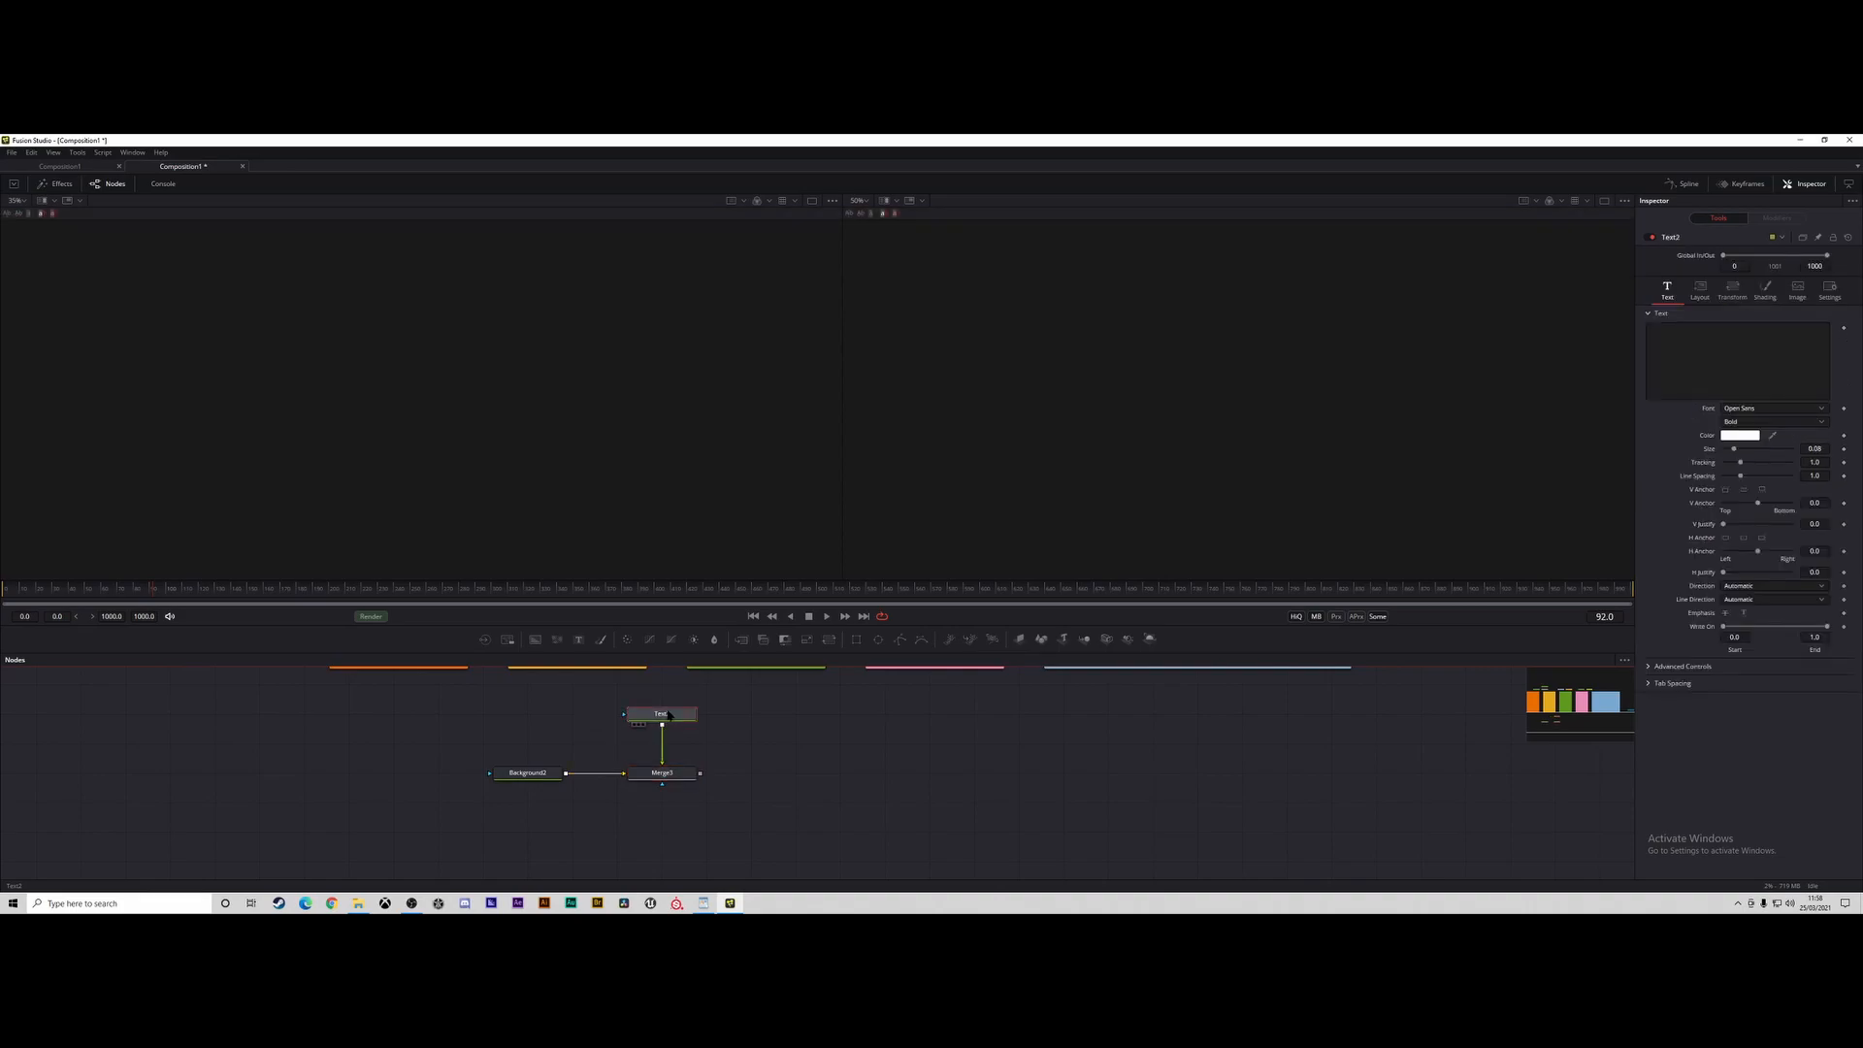
{"action": "left_click", "coordinate": [656, 777]}
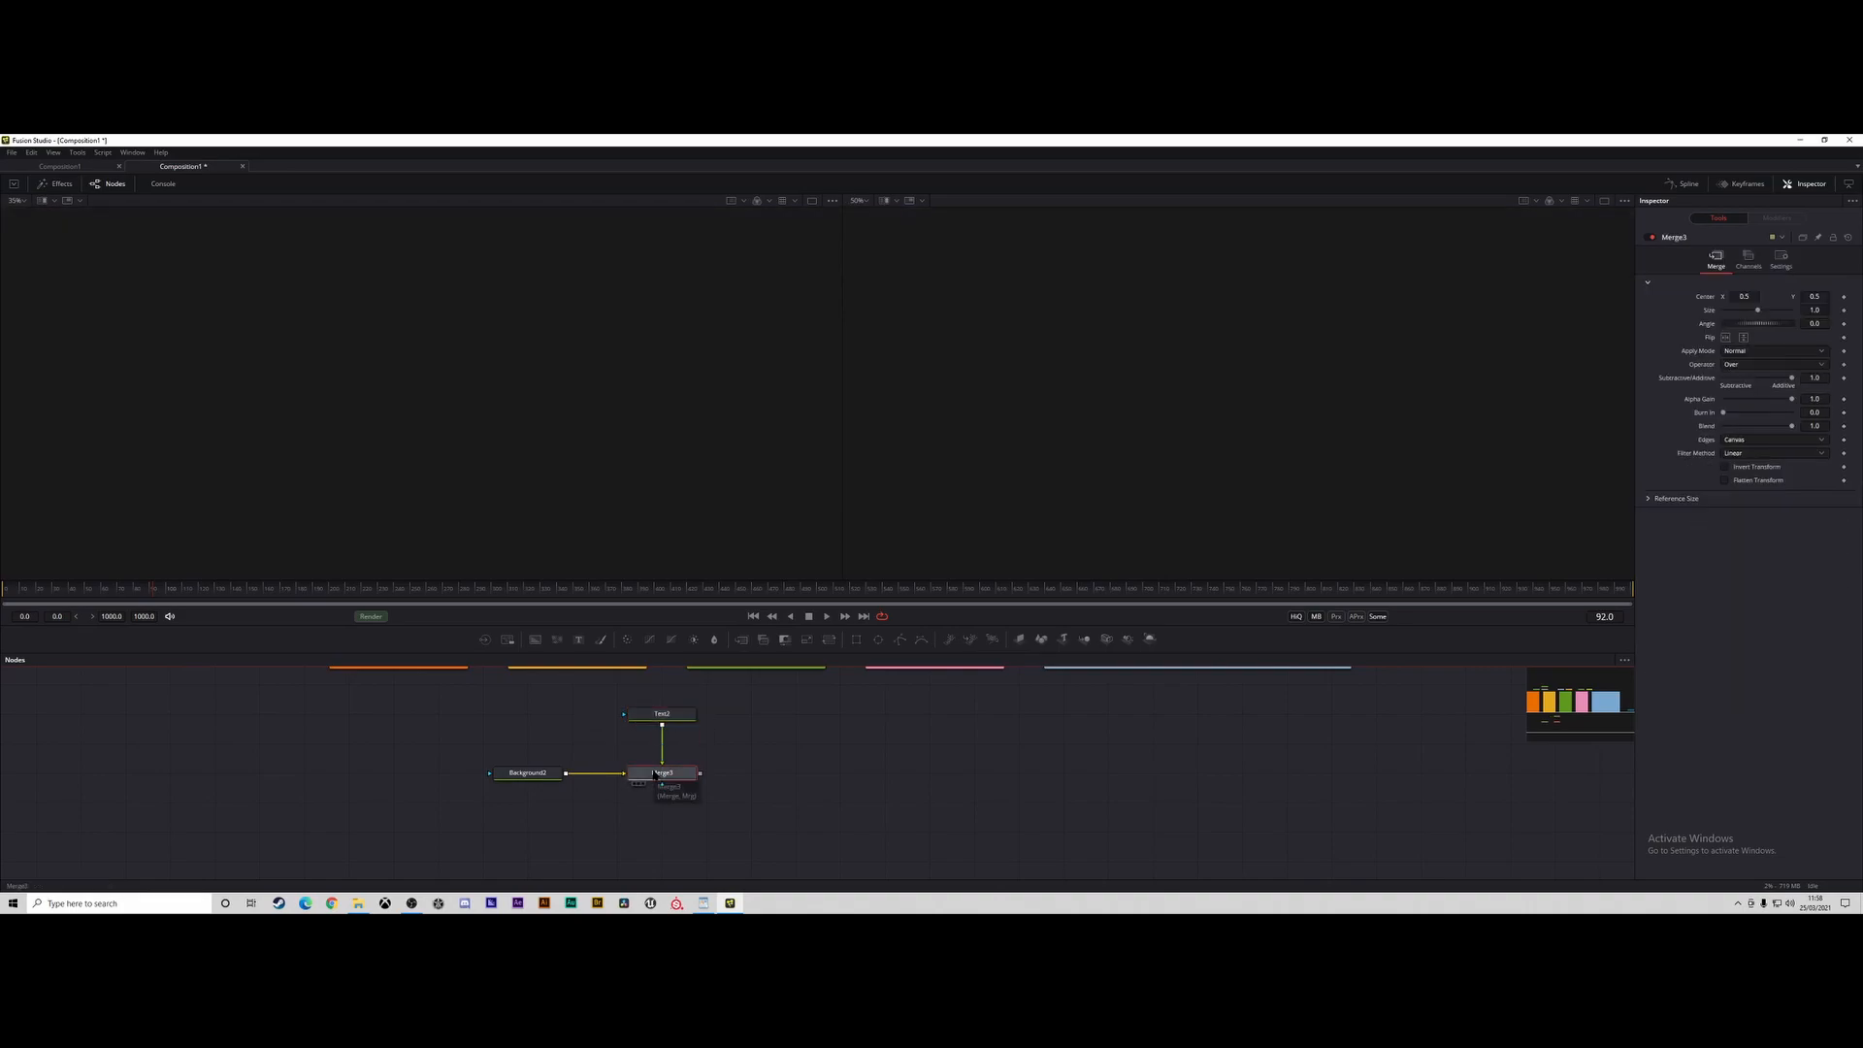
{"action": "key", "text": "2"}
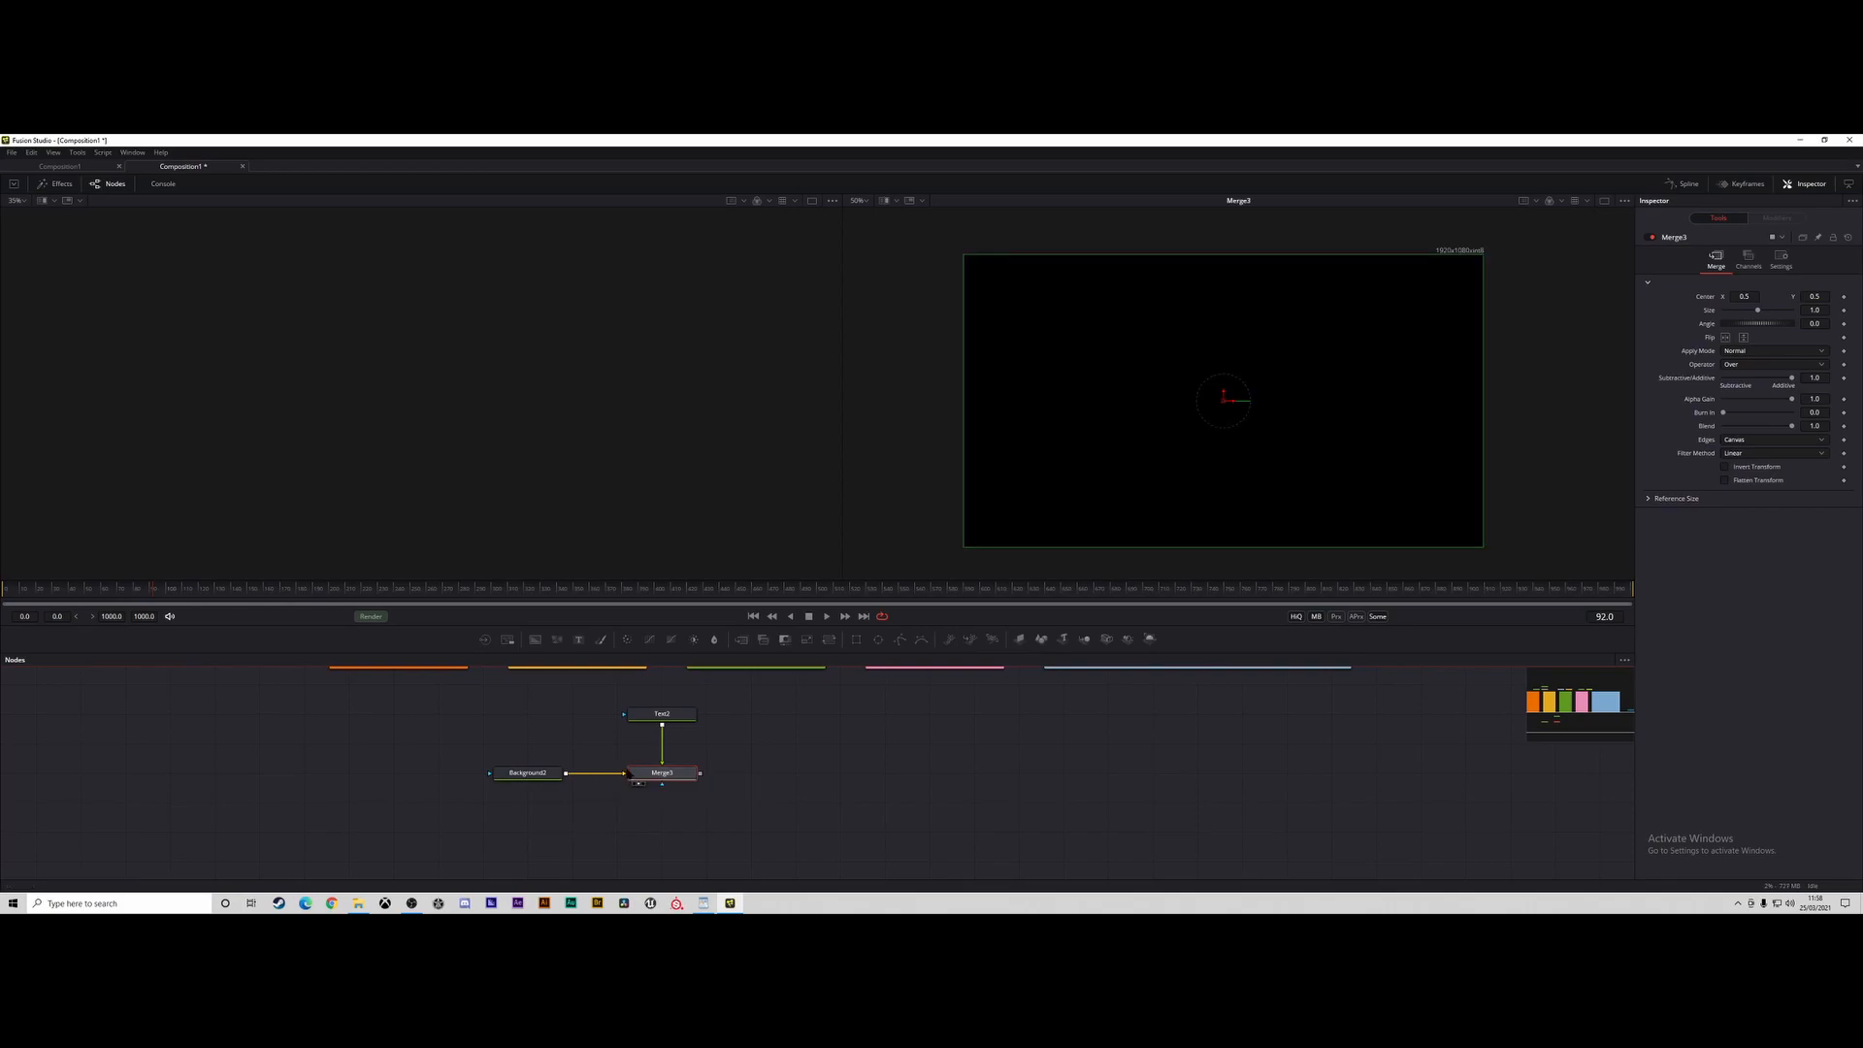
Set the Background node's solid color to a teal green.
{"action": "left_click", "coordinate": [522, 776]}
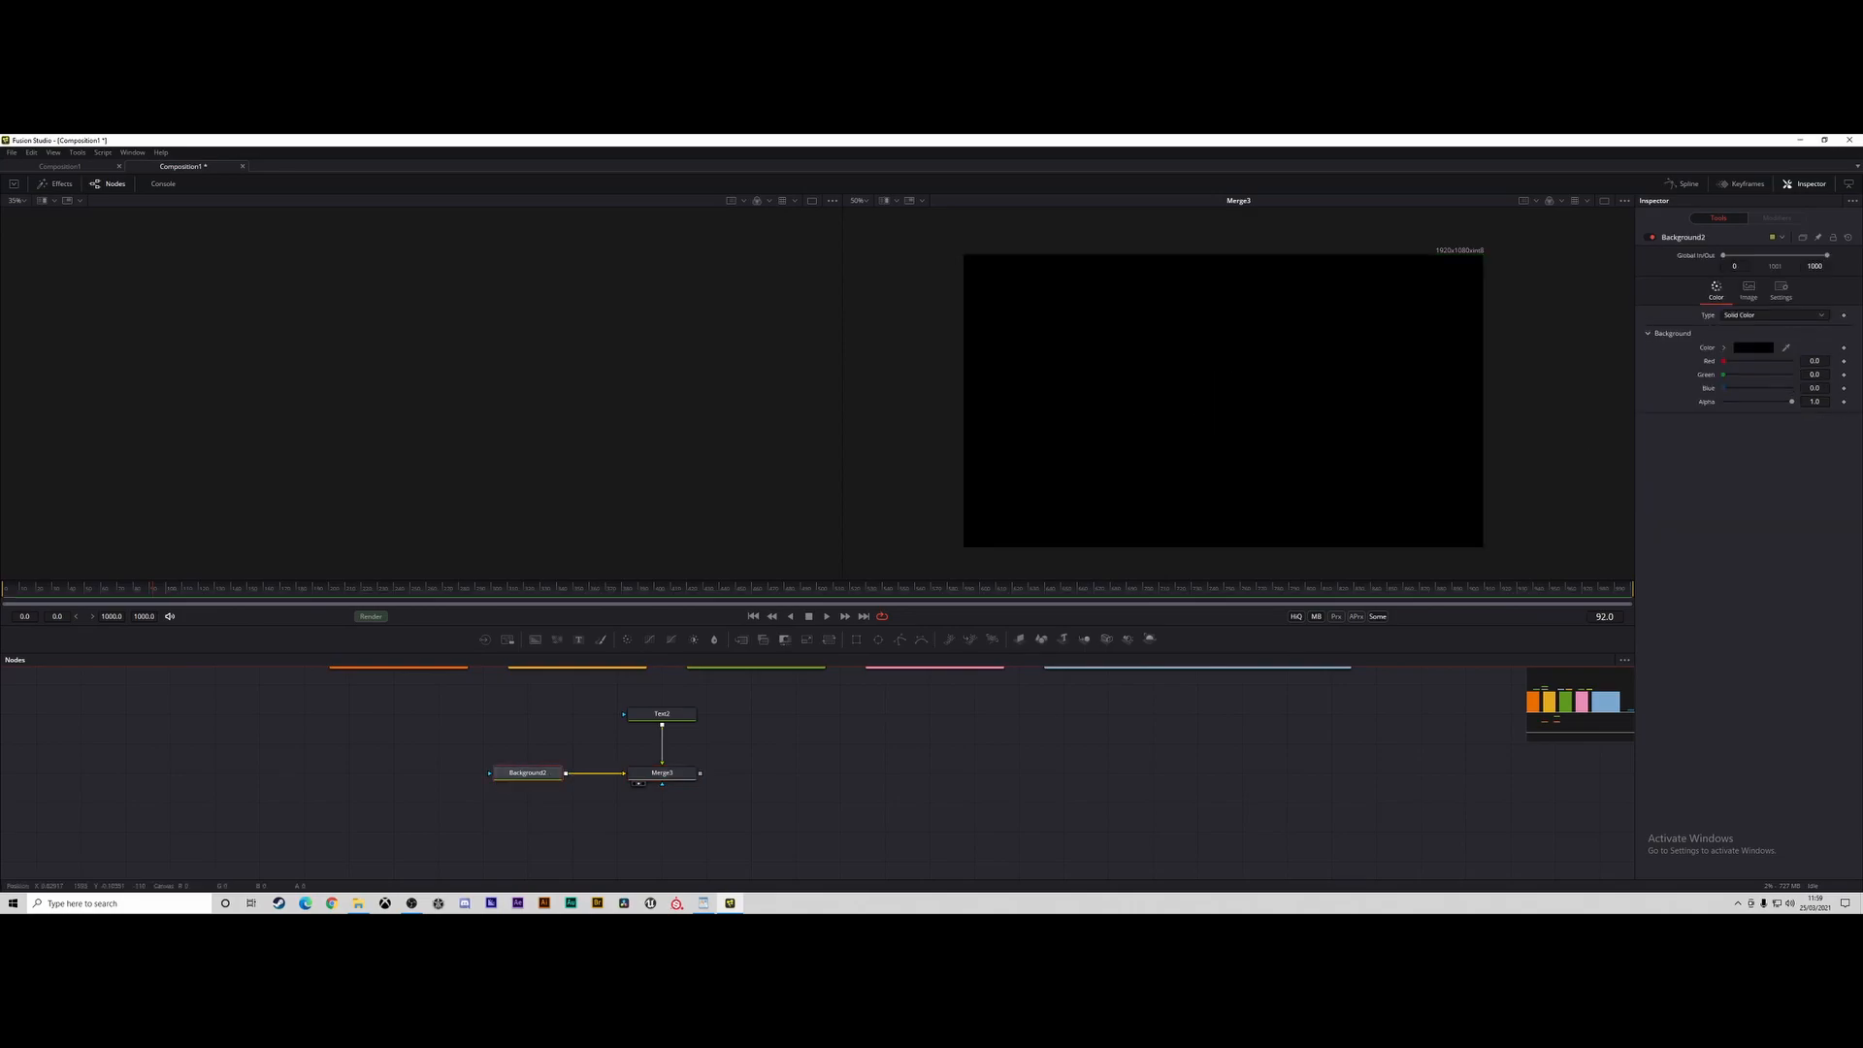
{"action": "left_click", "coordinate": [1753, 347]}
{"action": "left_click", "coordinate": [986, 458]}
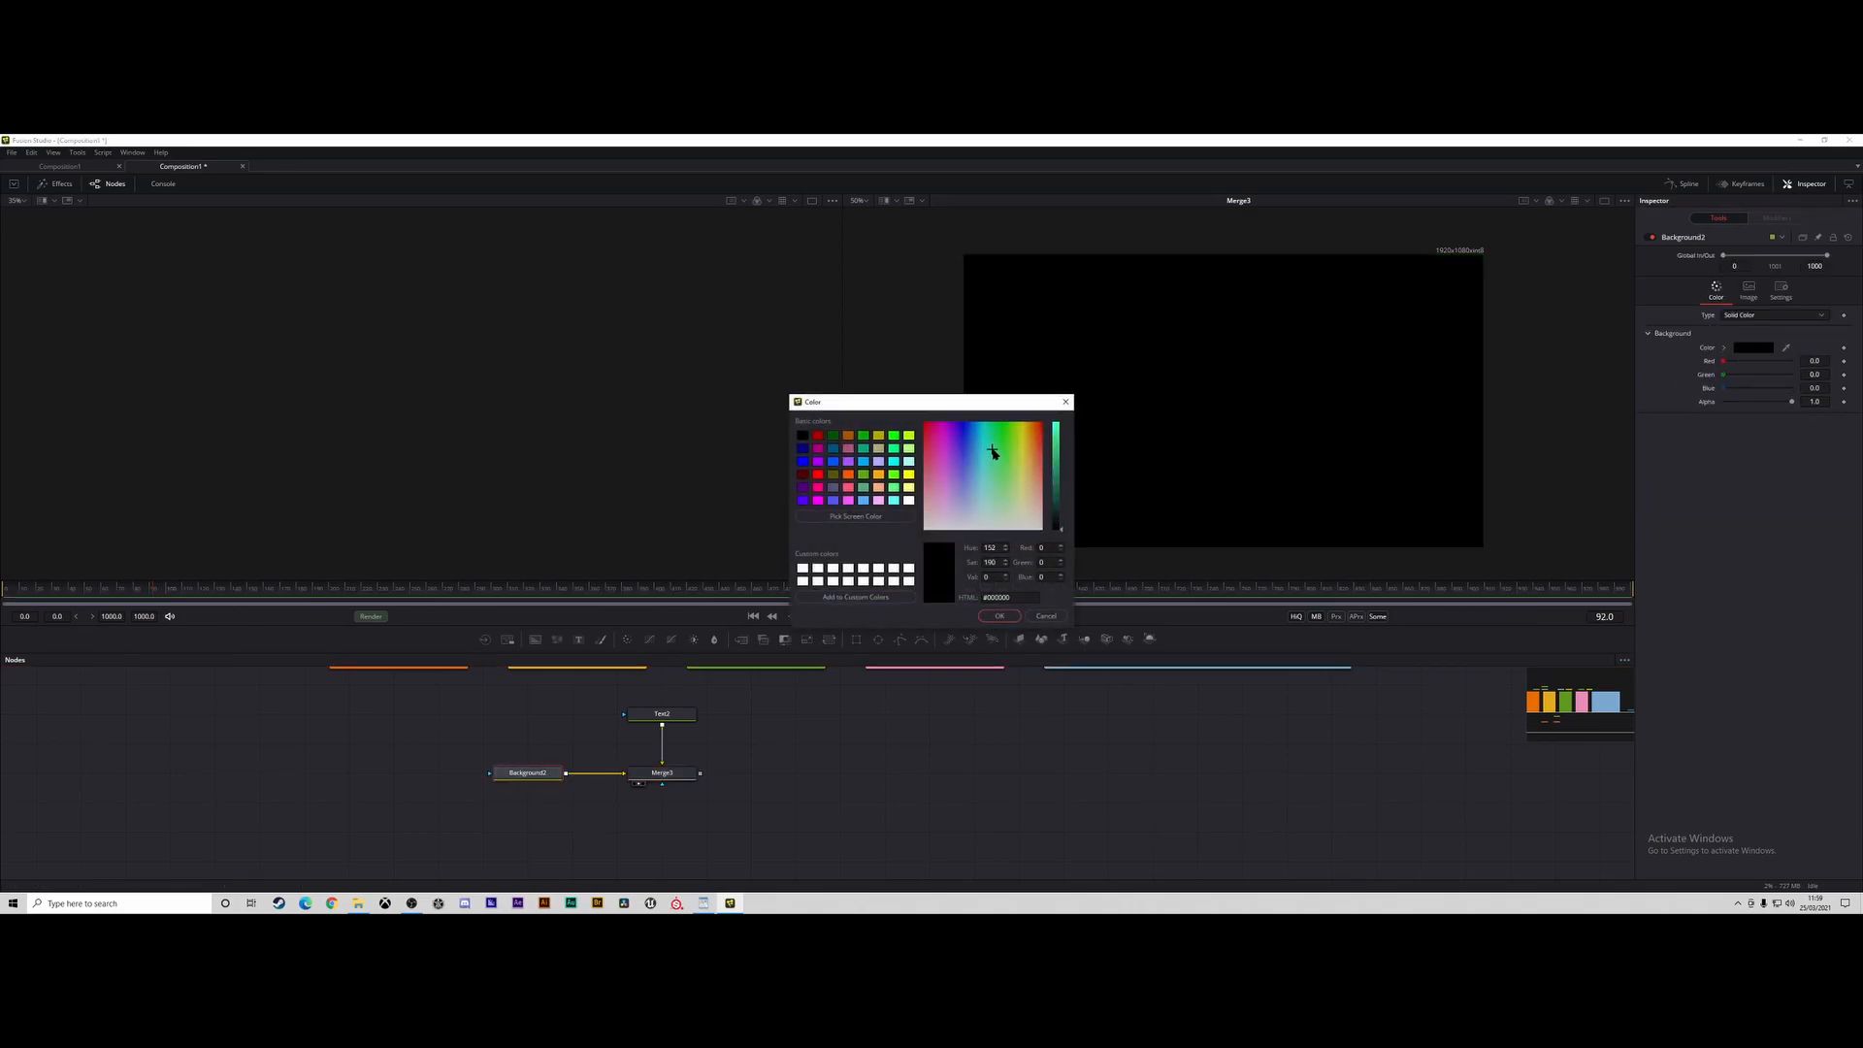
{"action": "left_click", "coordinate": [1058, 450]}
{"action": "left_click", "coordinate": [1000, 615]}
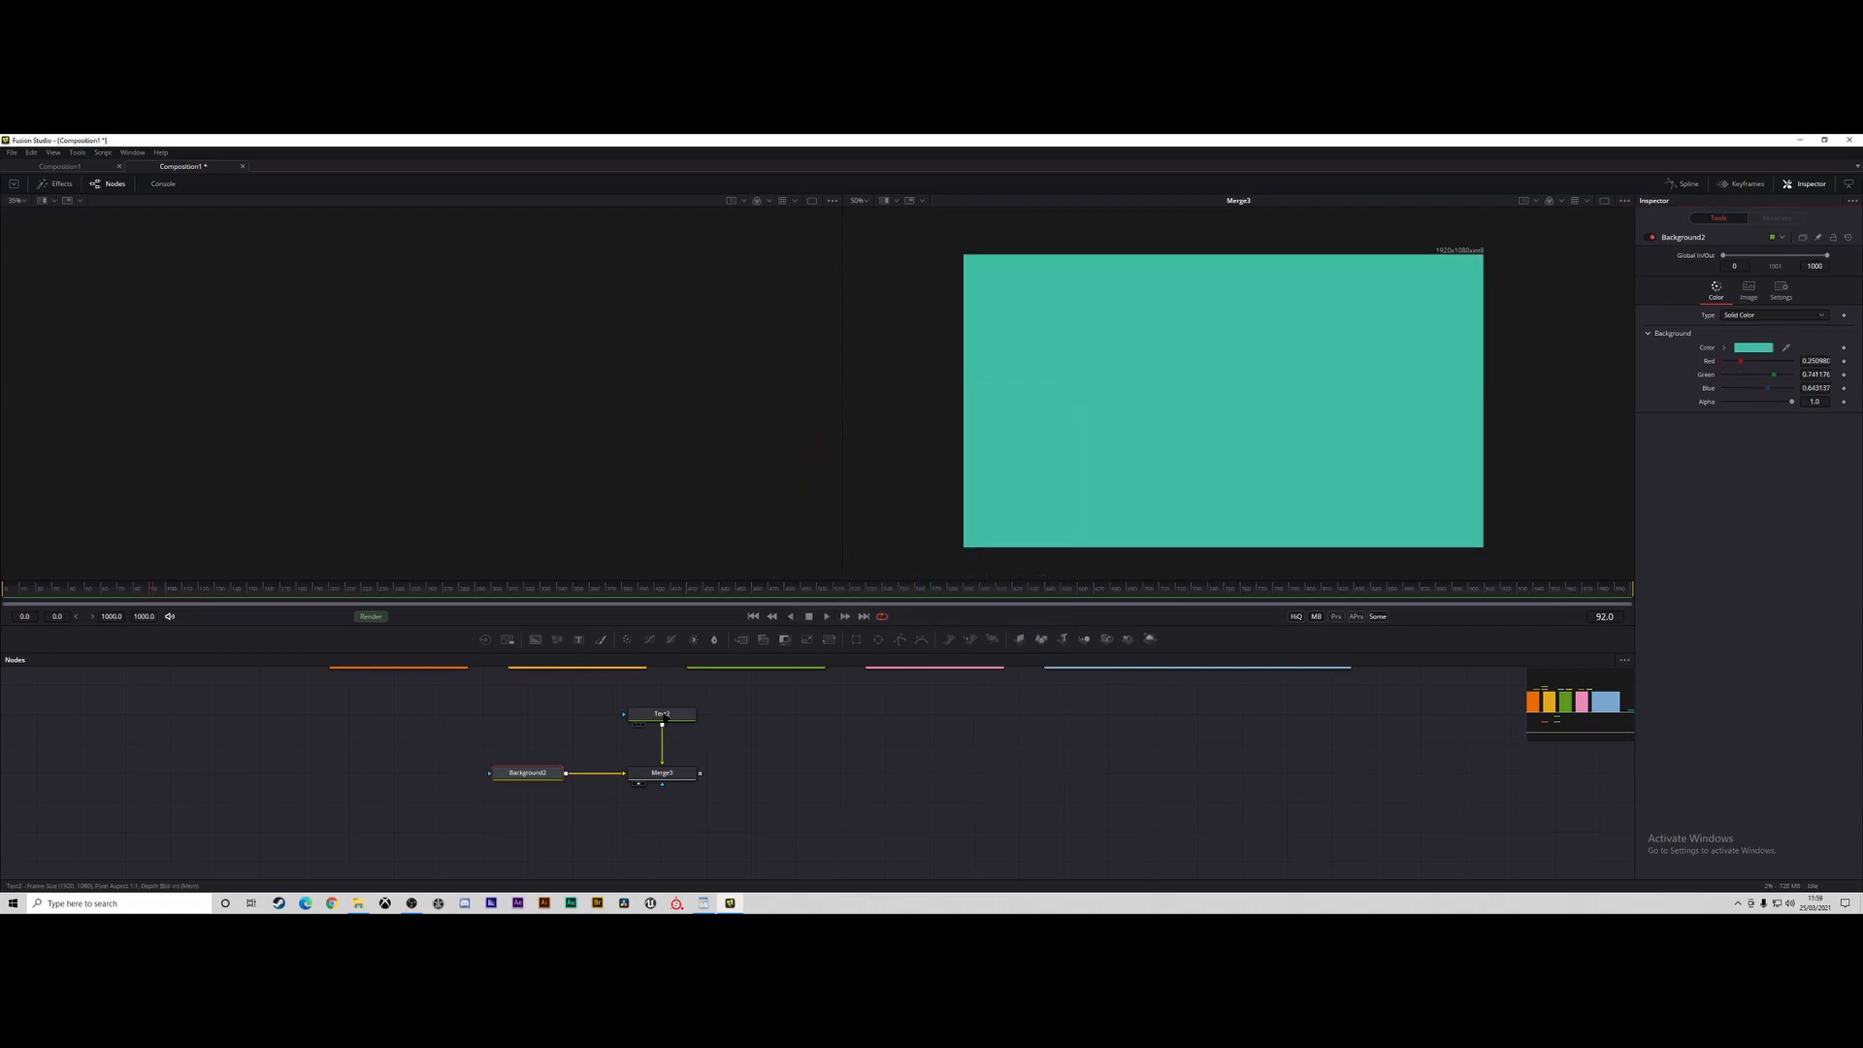
Enter "Hello World" as the content of the Text node.
{"action": "left_click", "coordinate": [659, 714]}
{"action": "left_click", "coordinate": [1738, 358]}
{"action": "type", "text": "He"}
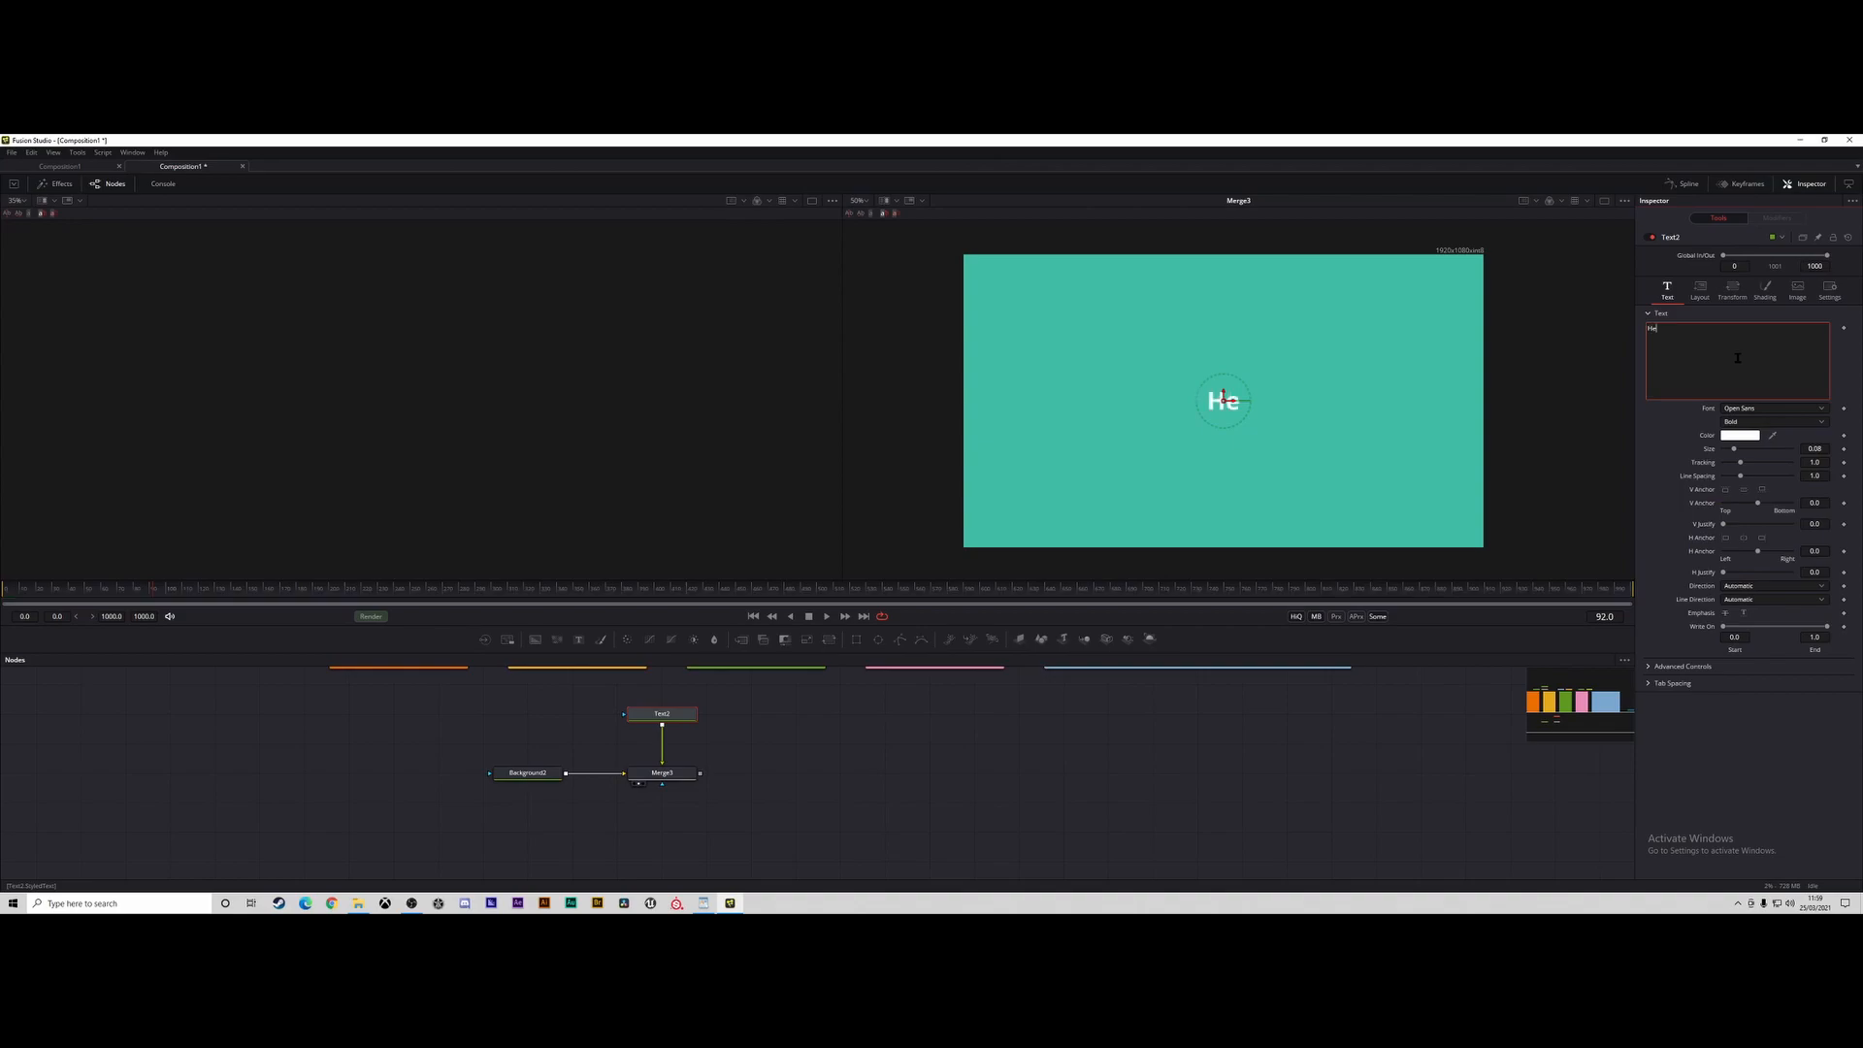
{"action": "type", "text": "llo World"}
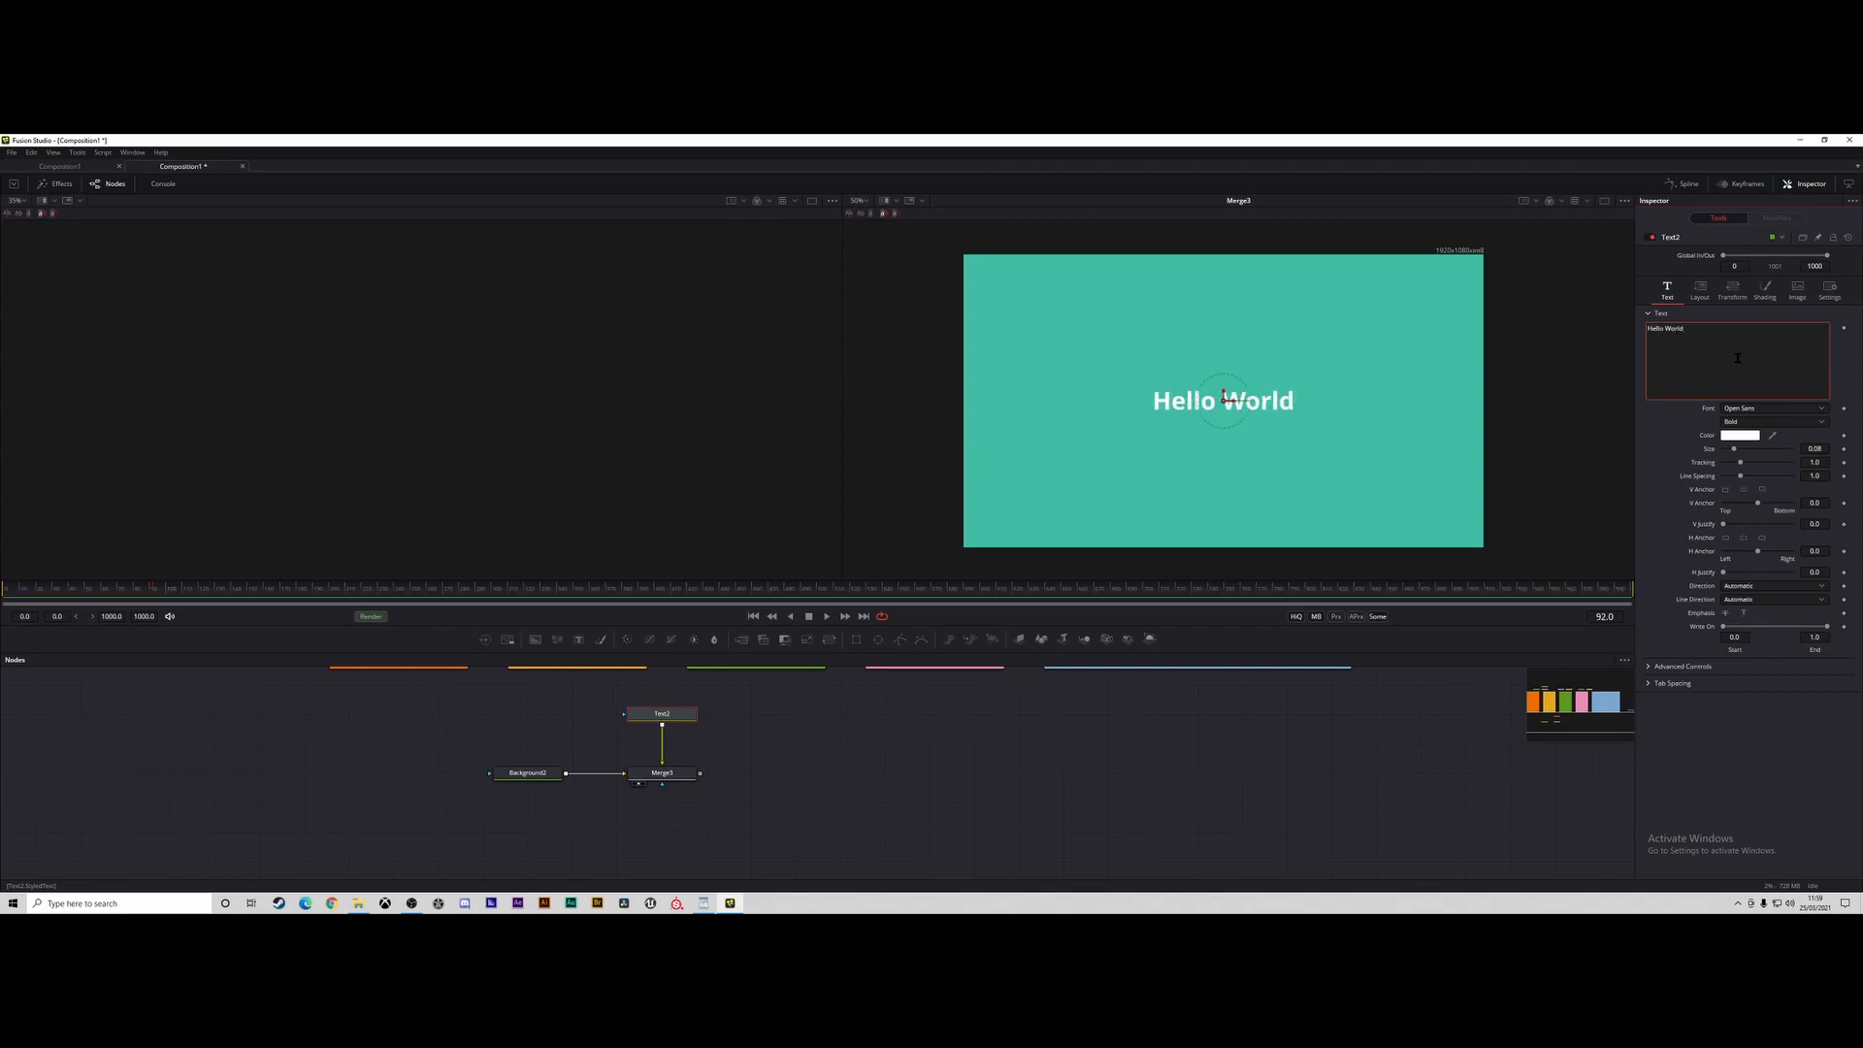
{"action": "left_click", "coordinate": [888, 821]}
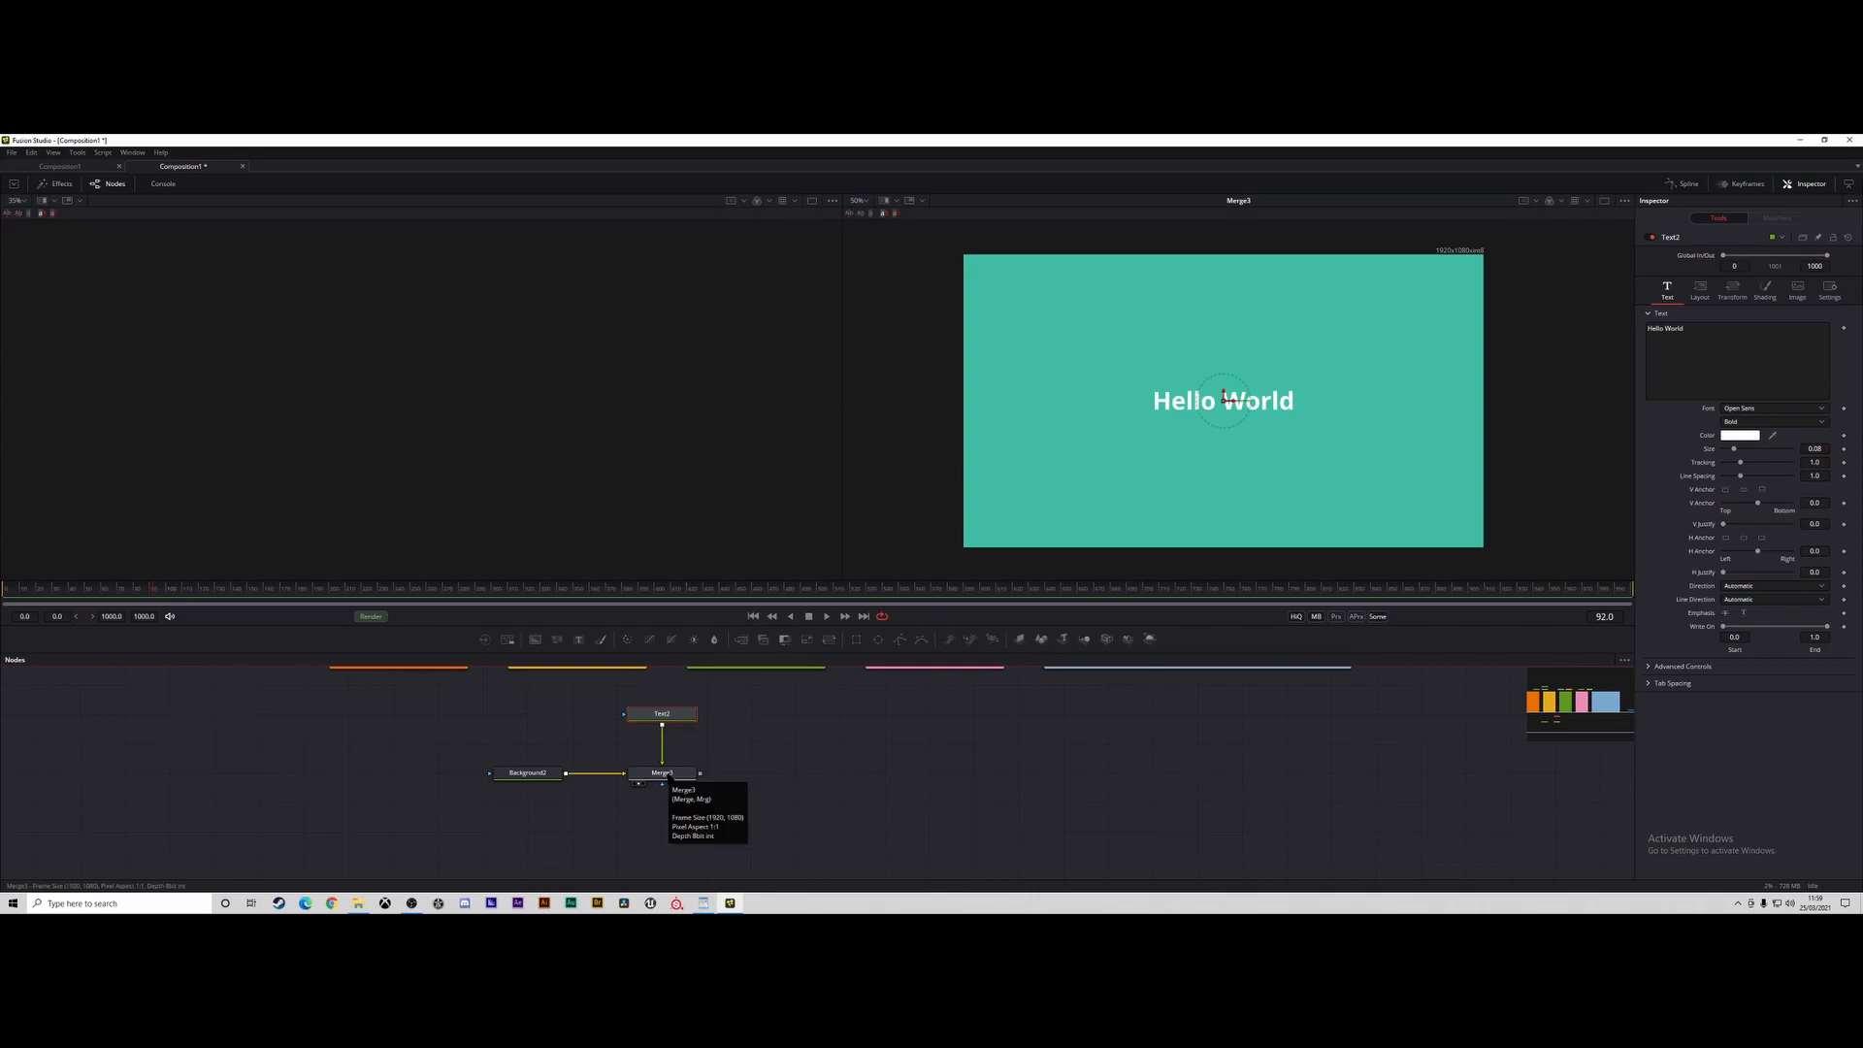
{"action": "left_click", "coordinate": [775, 751]}
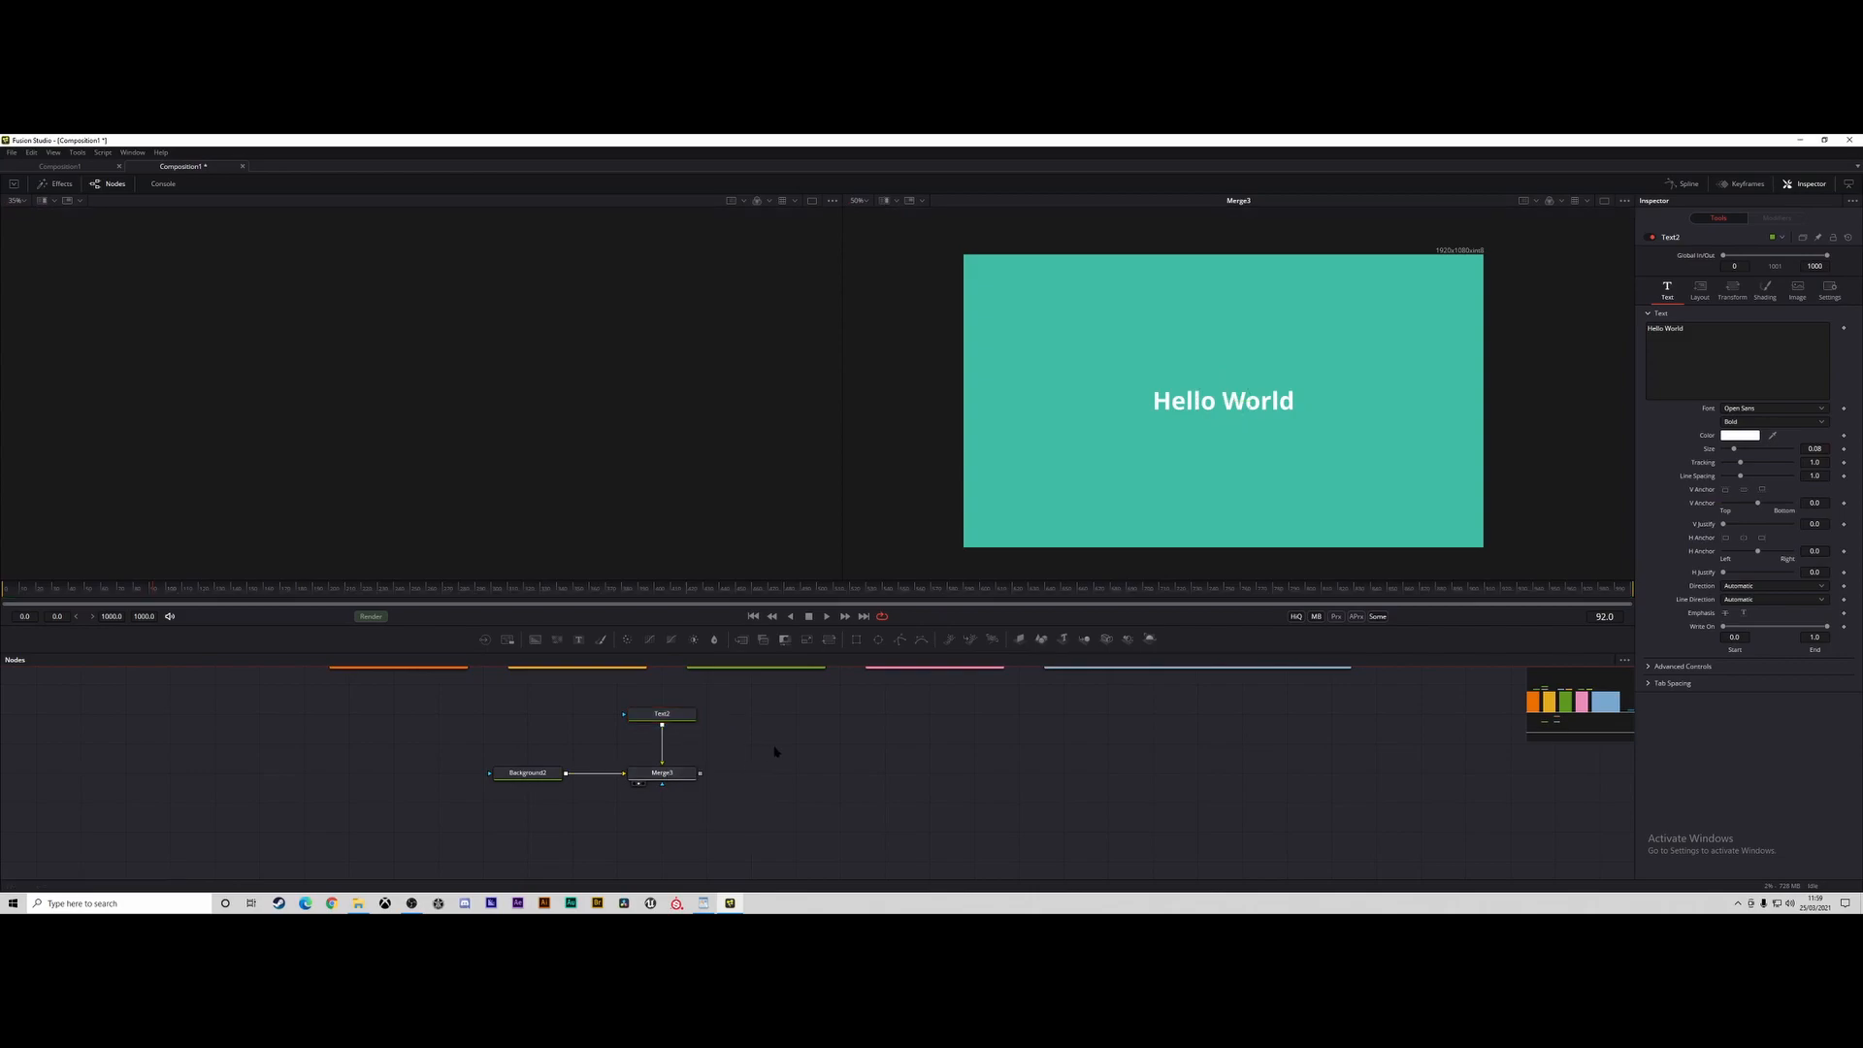
Add a second Background node, mask it with a new Ellipse node, and show the masked background in the first viewer.
{"action": "left_click_drag", "start_coordinate": [740, 754], "coordinate": [739, 743]}
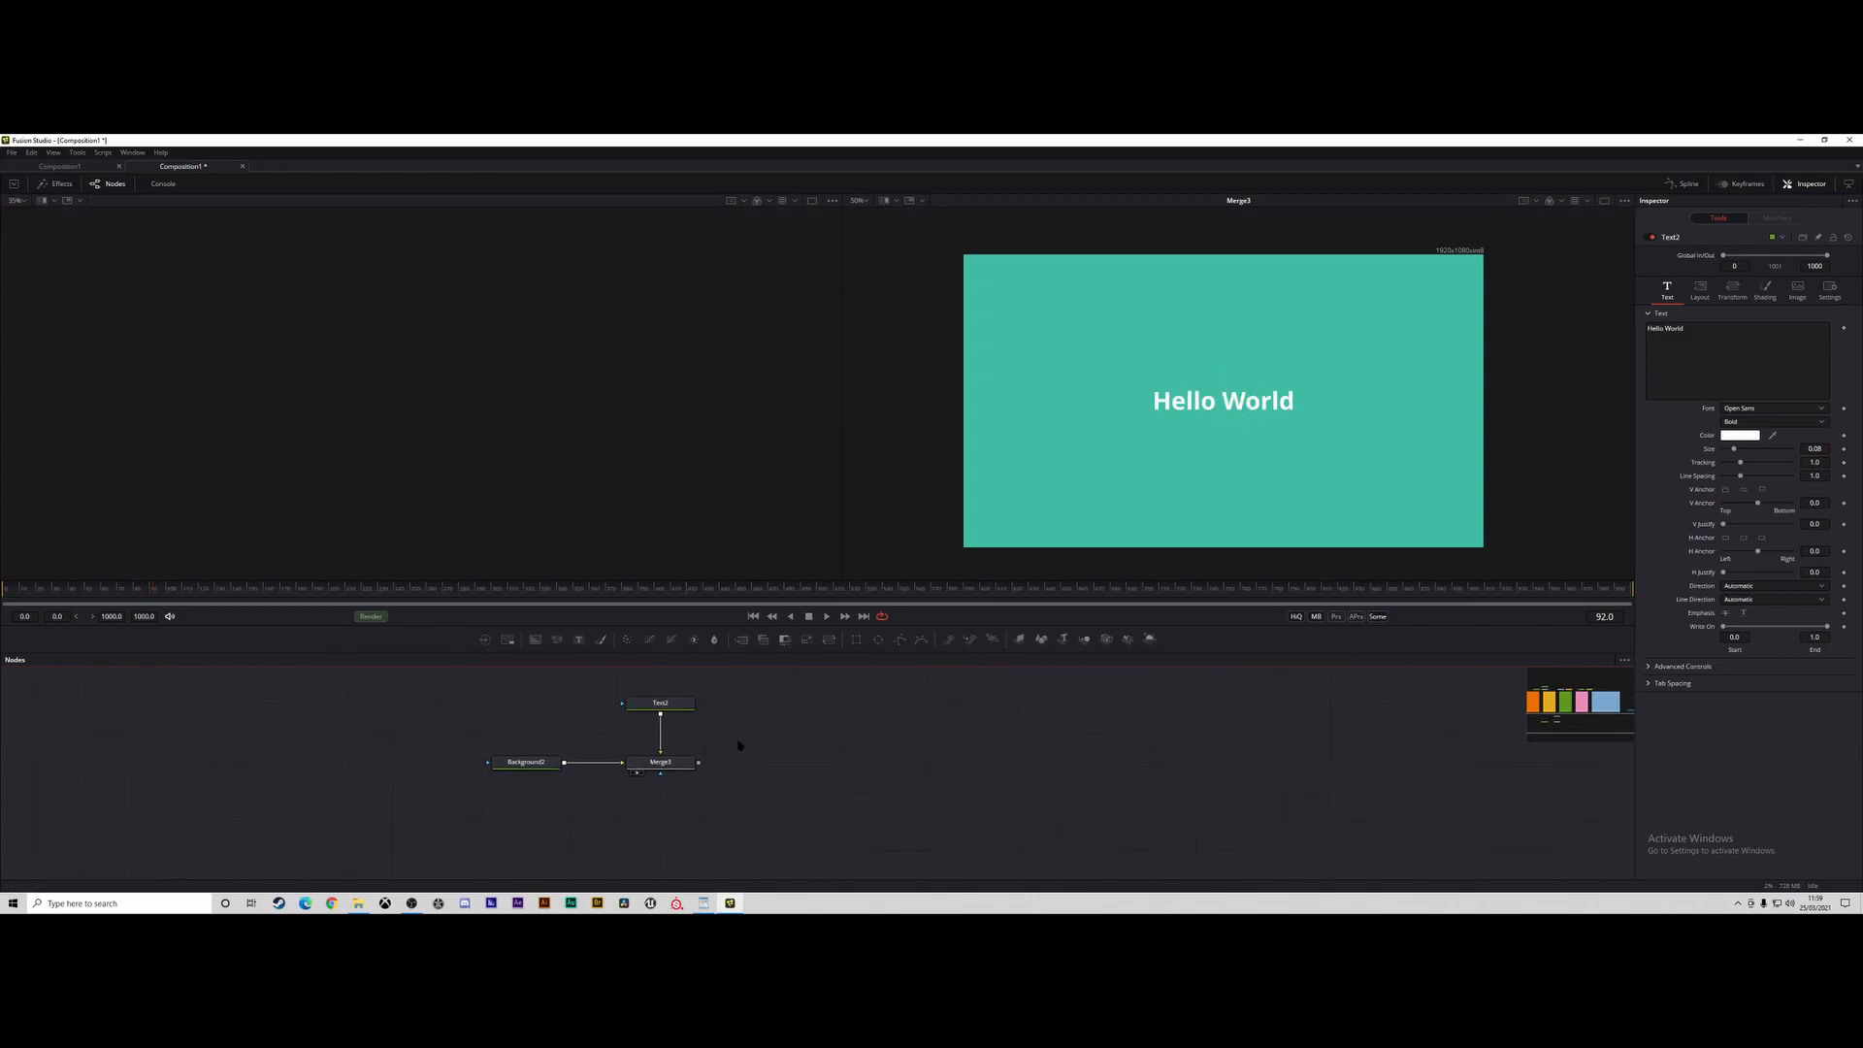
{"action": "mouse_move", "coordinate": [514, 681]}
{"action": "left_mouse_down"}
{"action": "mouse_move", "coordinate": [624, 731]}
{"action": "mouse_move", "coordinate": [539, 681]}
{"action": "left_mouse_up"}
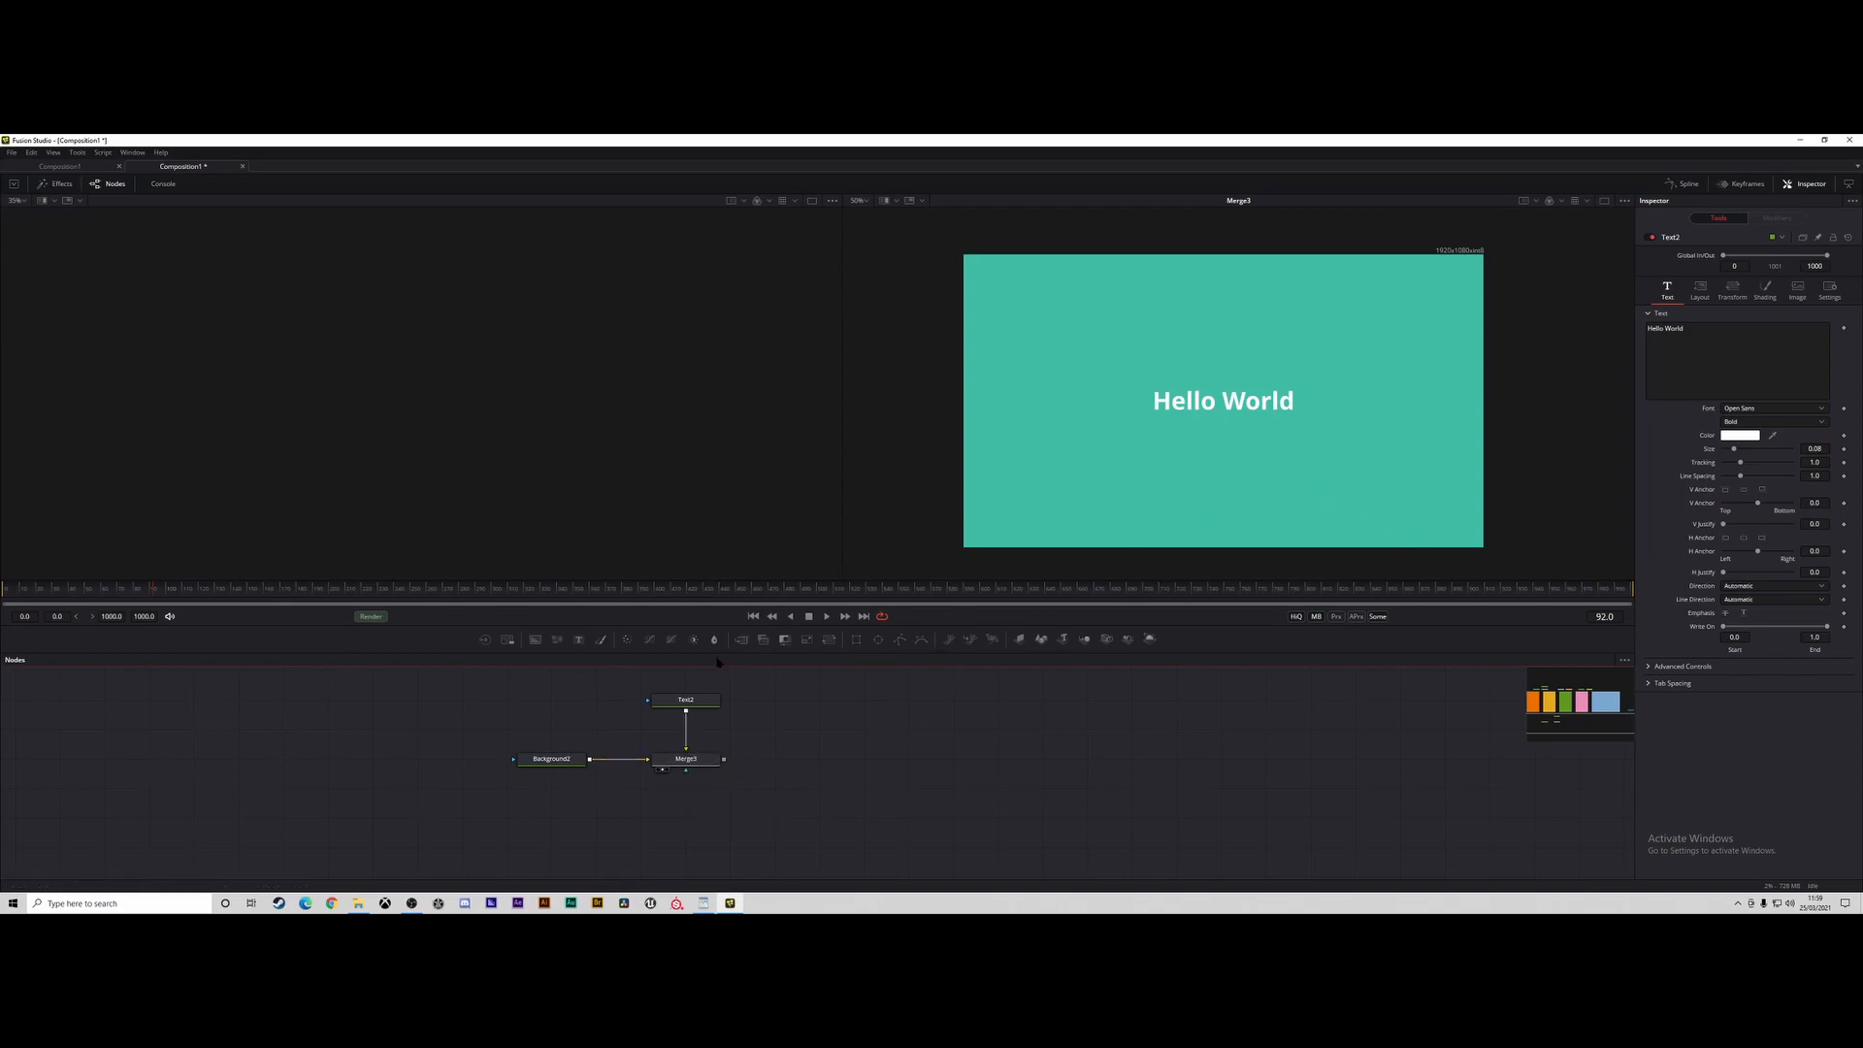
{"action": "left_click_drag", "start_coordinate": [535, 639], "coordinate": [822, 726]}
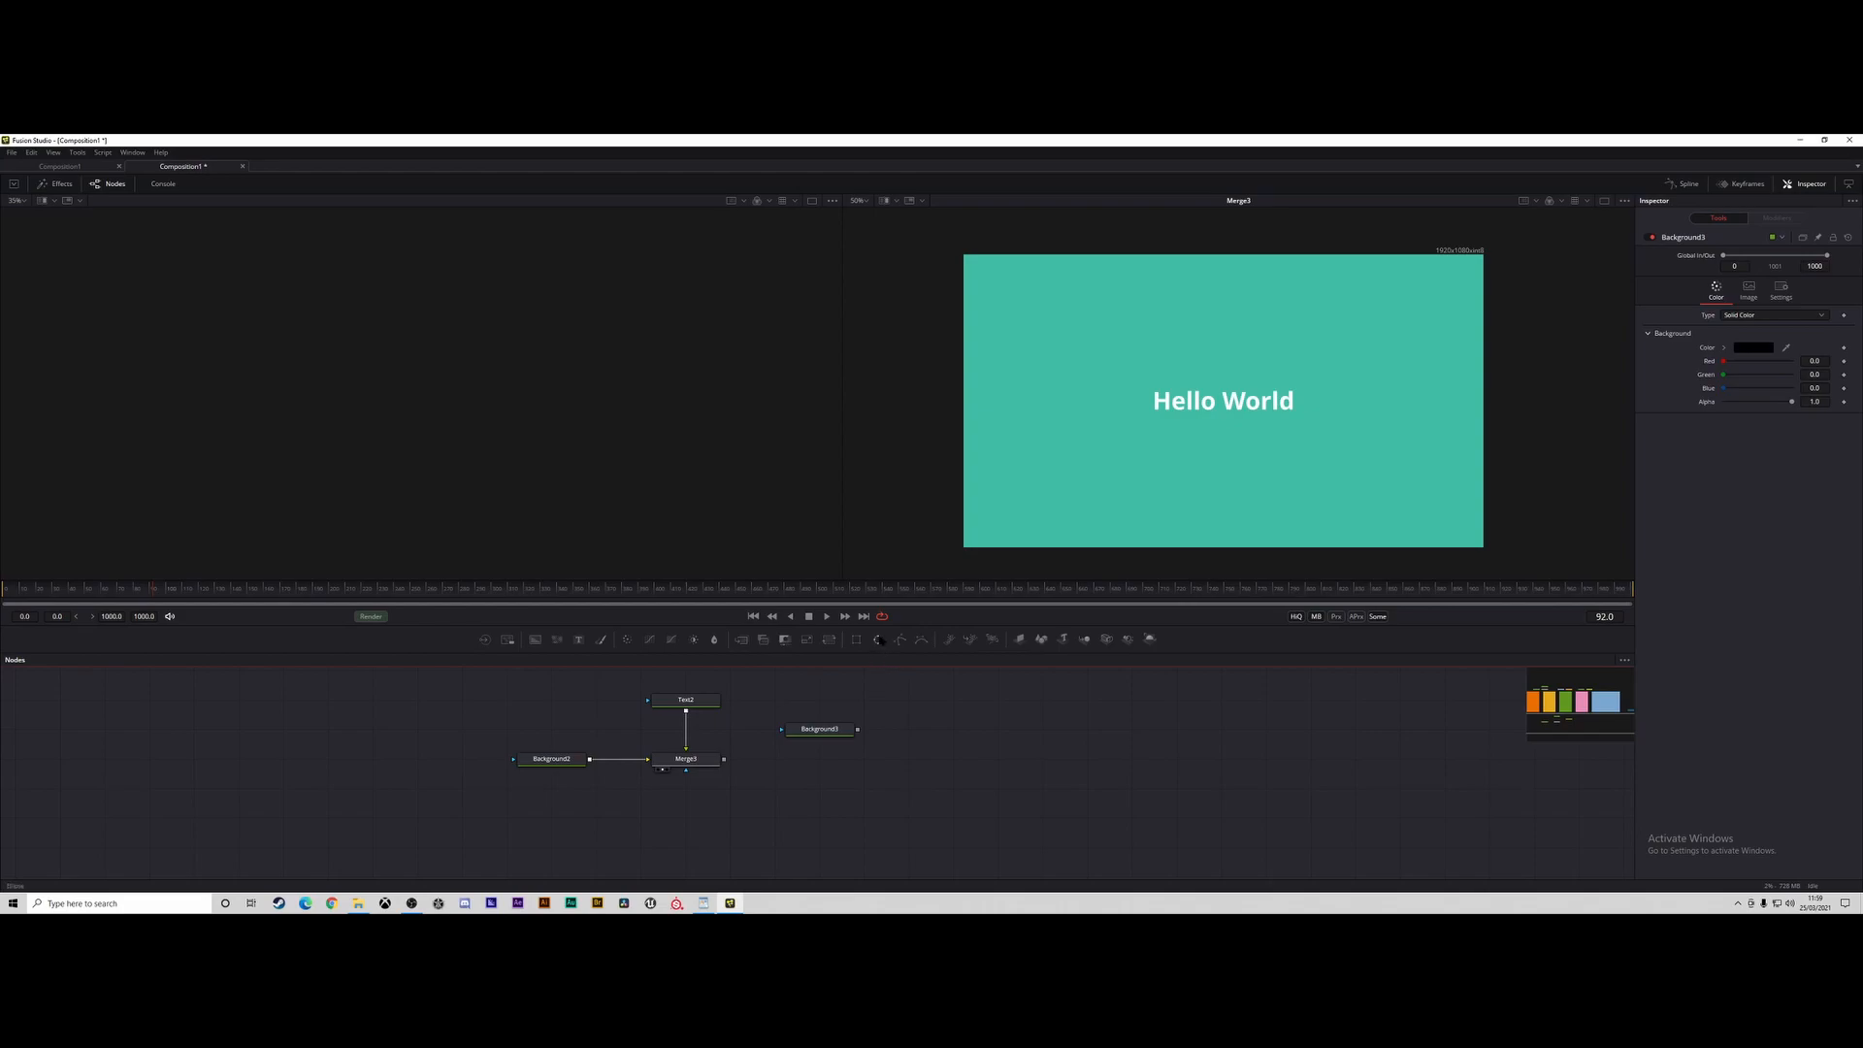
{"action": "left_click_drag", "start_coordinate": [878, 639], "coordinate": [823, 706]}
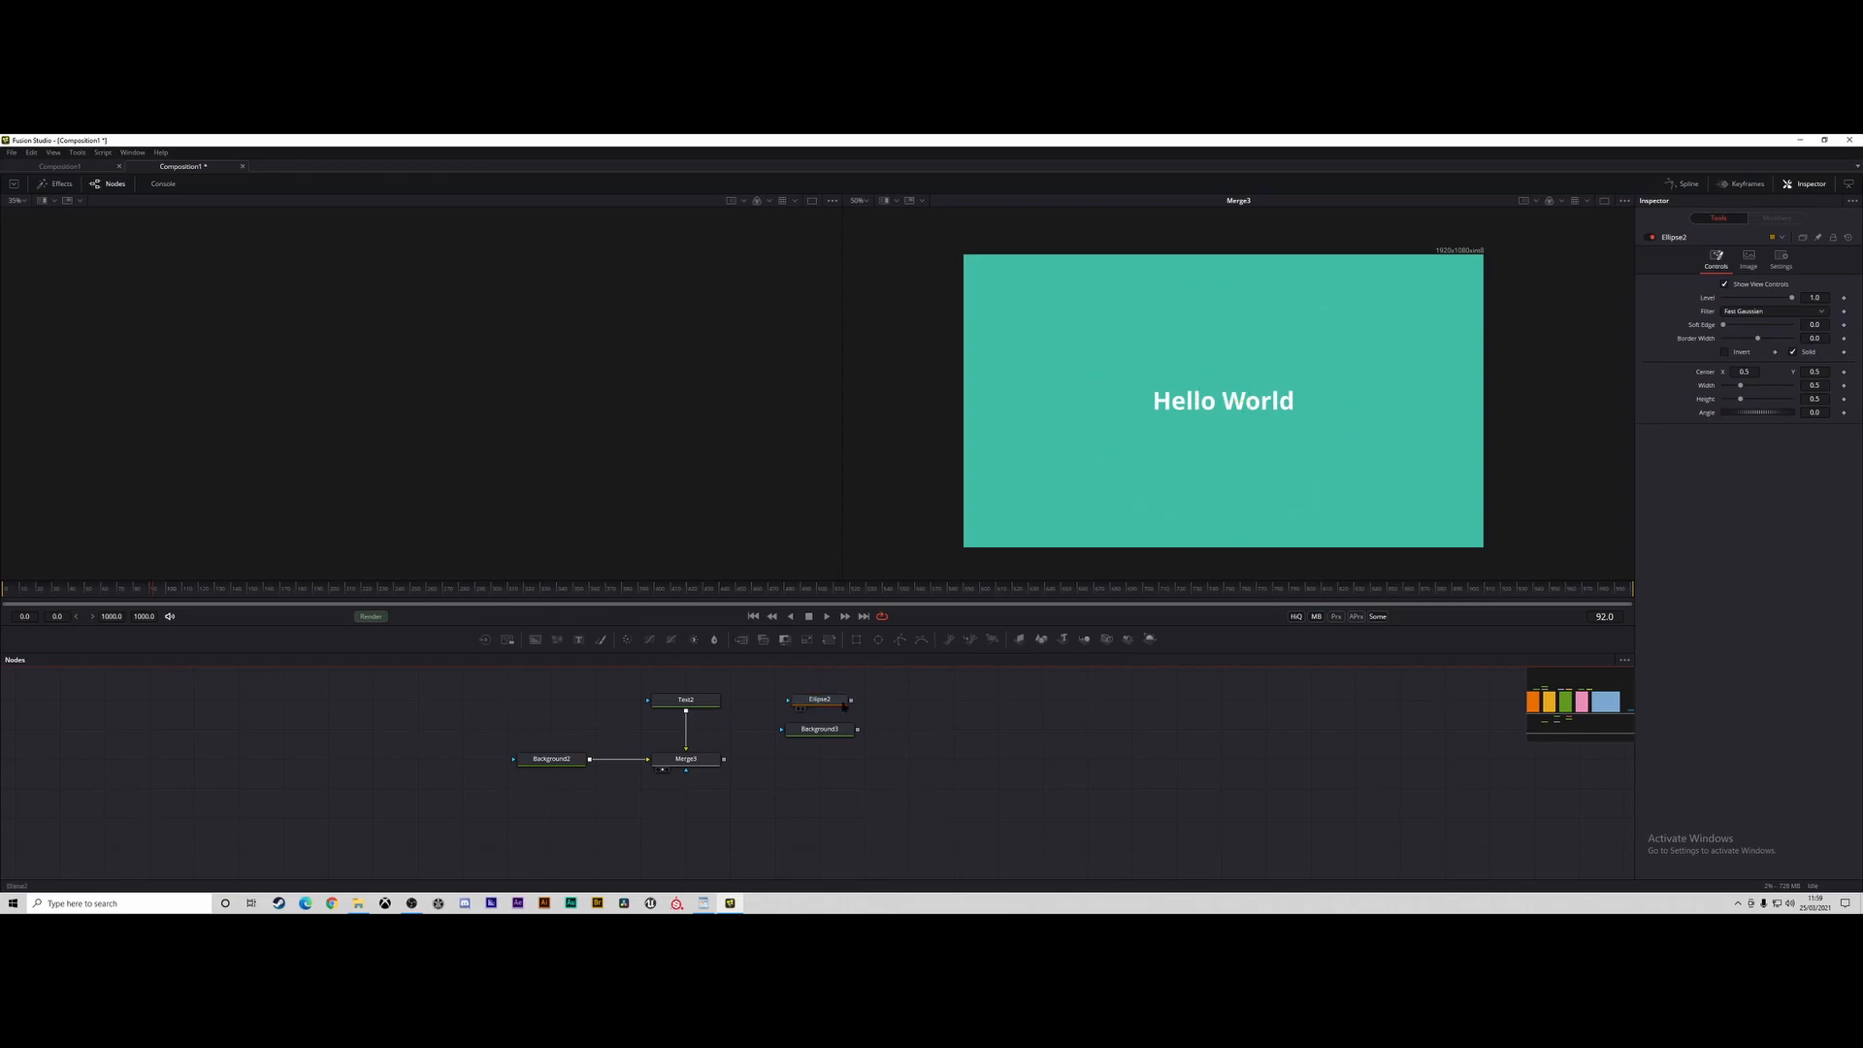
{"action": "left_click_drag", "start_coordinate": [850, 699], "coordinate": [811, 740]}
{"action": "left_click", "coordinate": [828, 735]}
{"action": "key", "text": "1"}
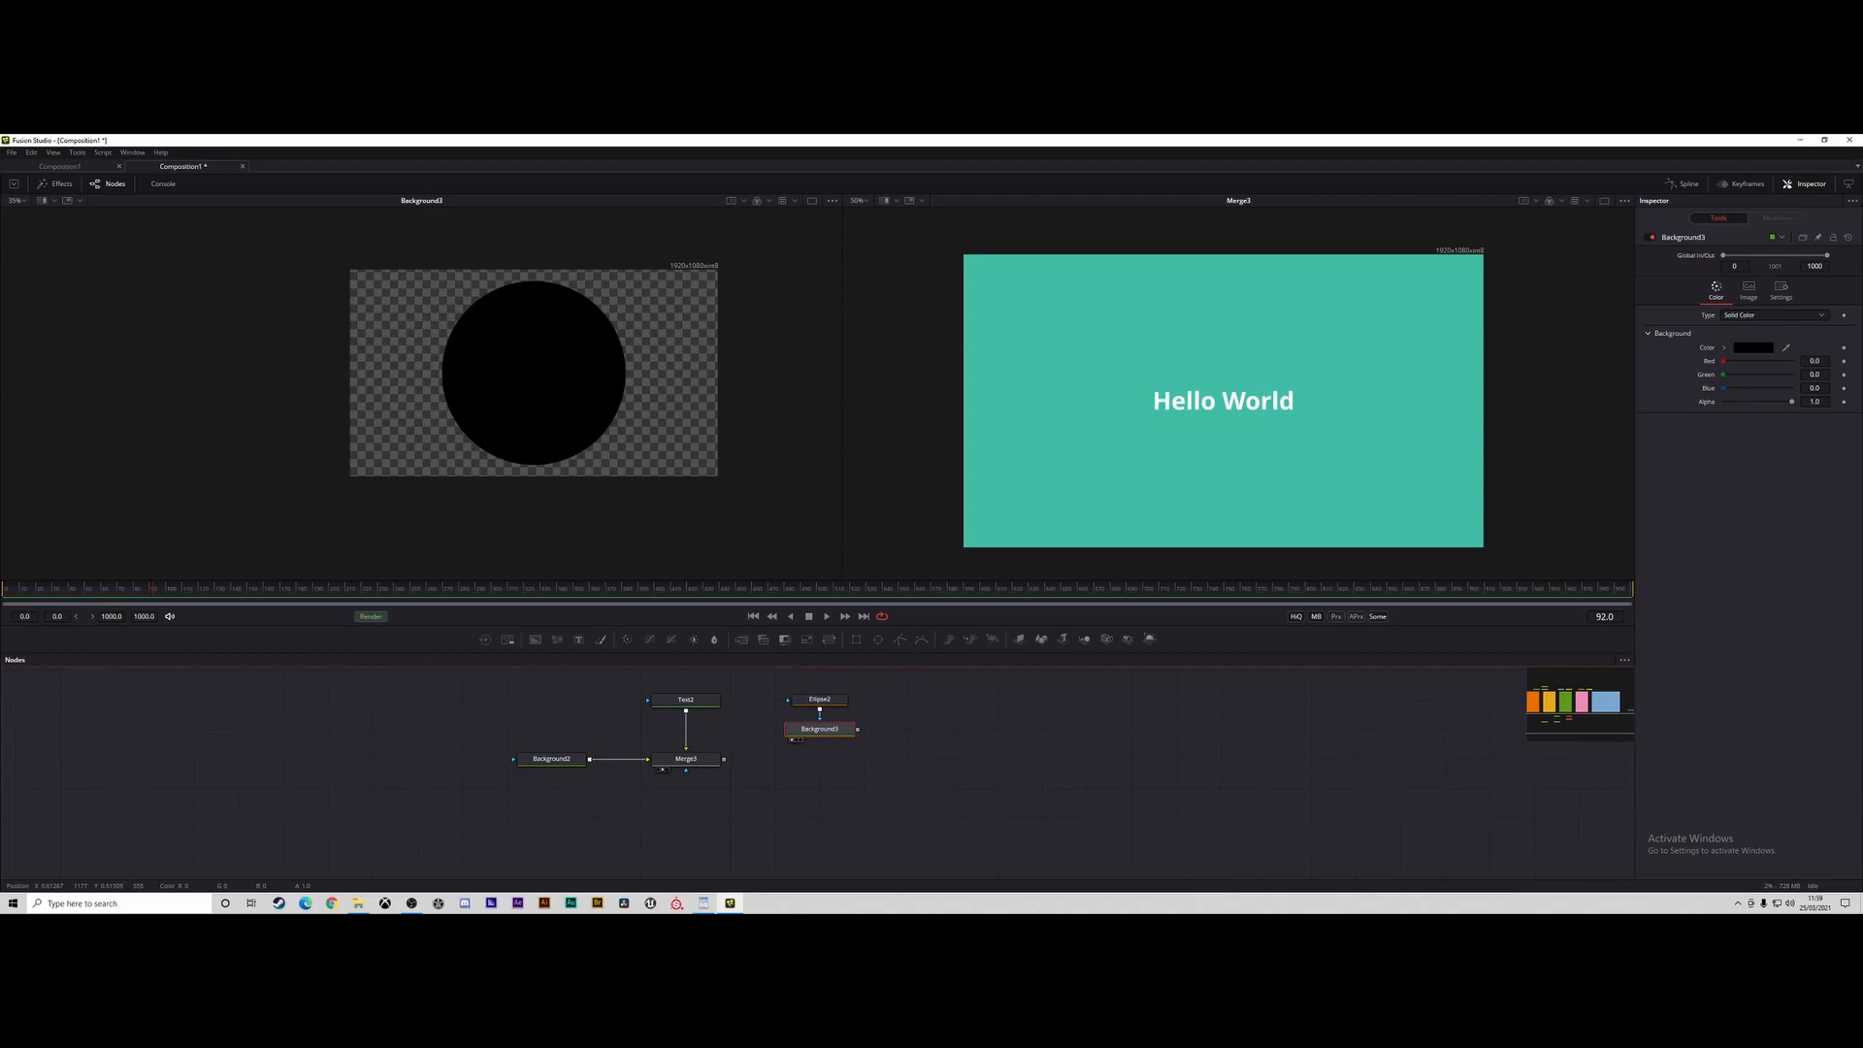
Compare the ellipse mask on its own with the masked background in the first viewer.
{"action": "left_click", "coordinate": [820, 700]}
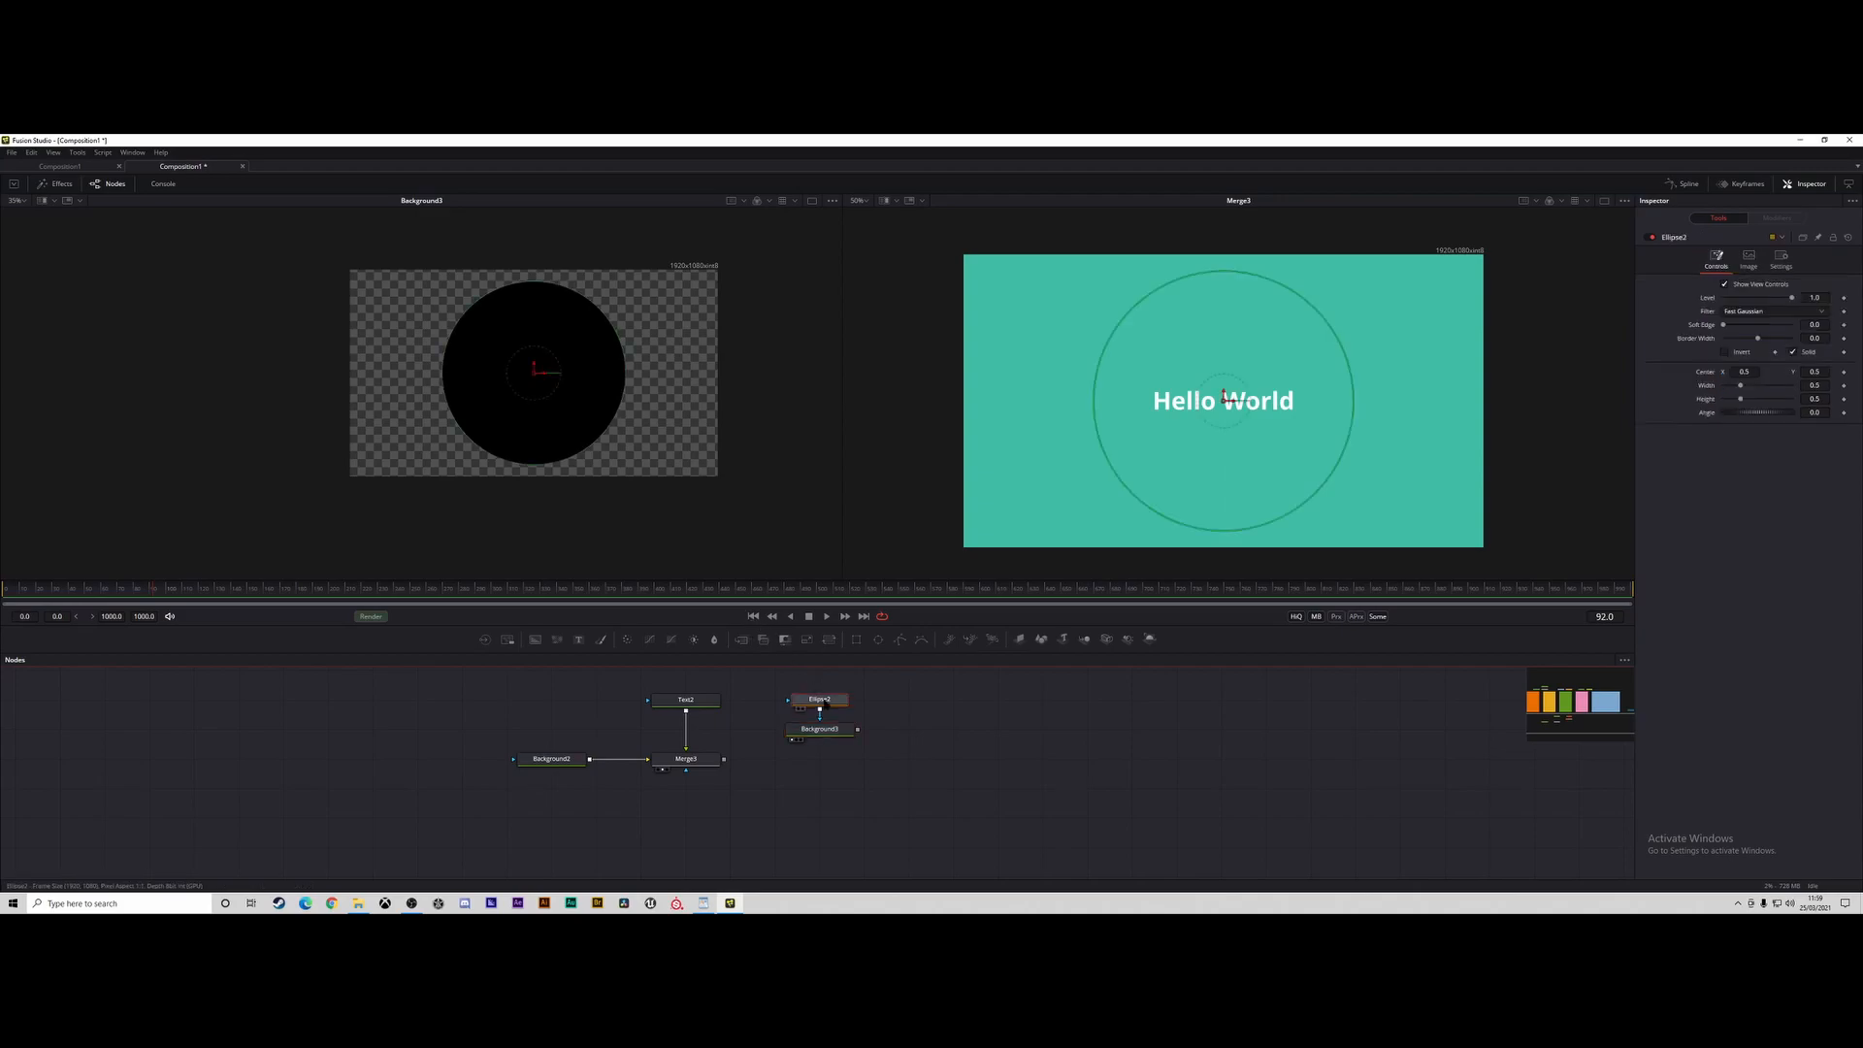
{"action": "key", "text": "1"}
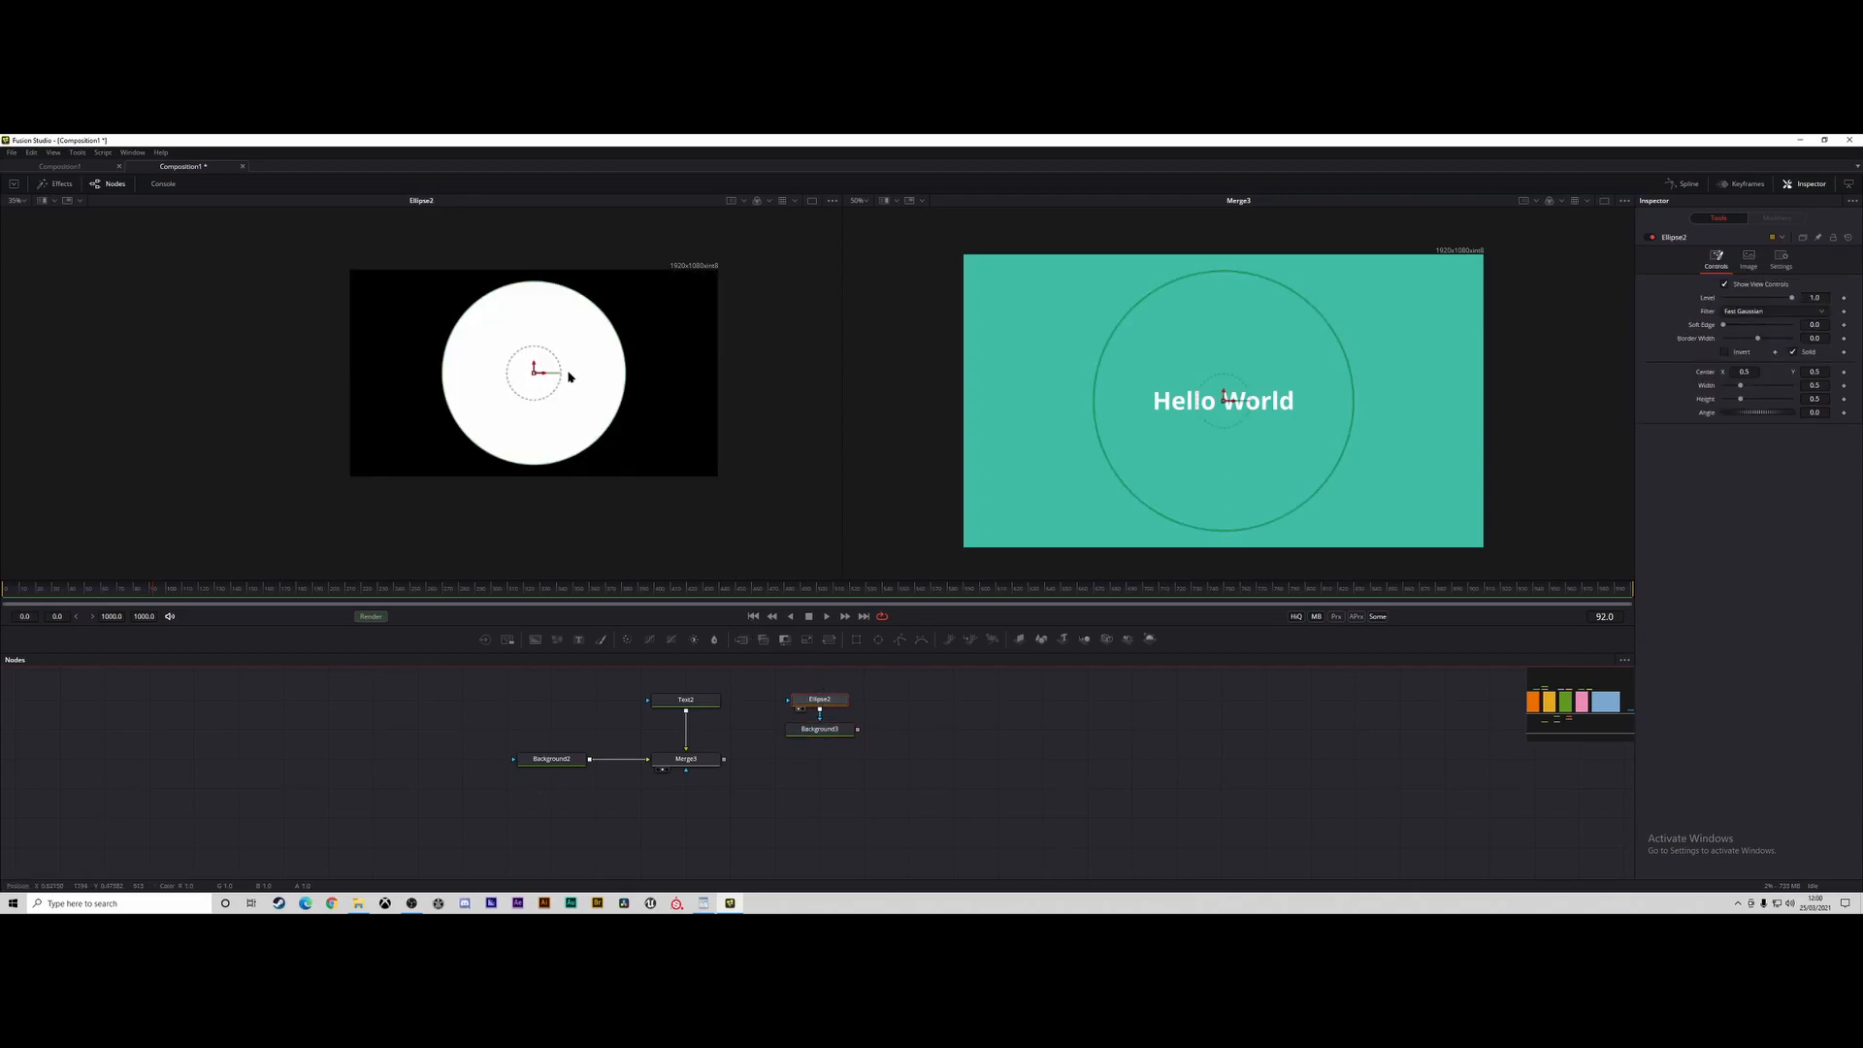
{"action": "left_click", "coordinate": [796, 733]}
{"action": "key", "text": "1"}
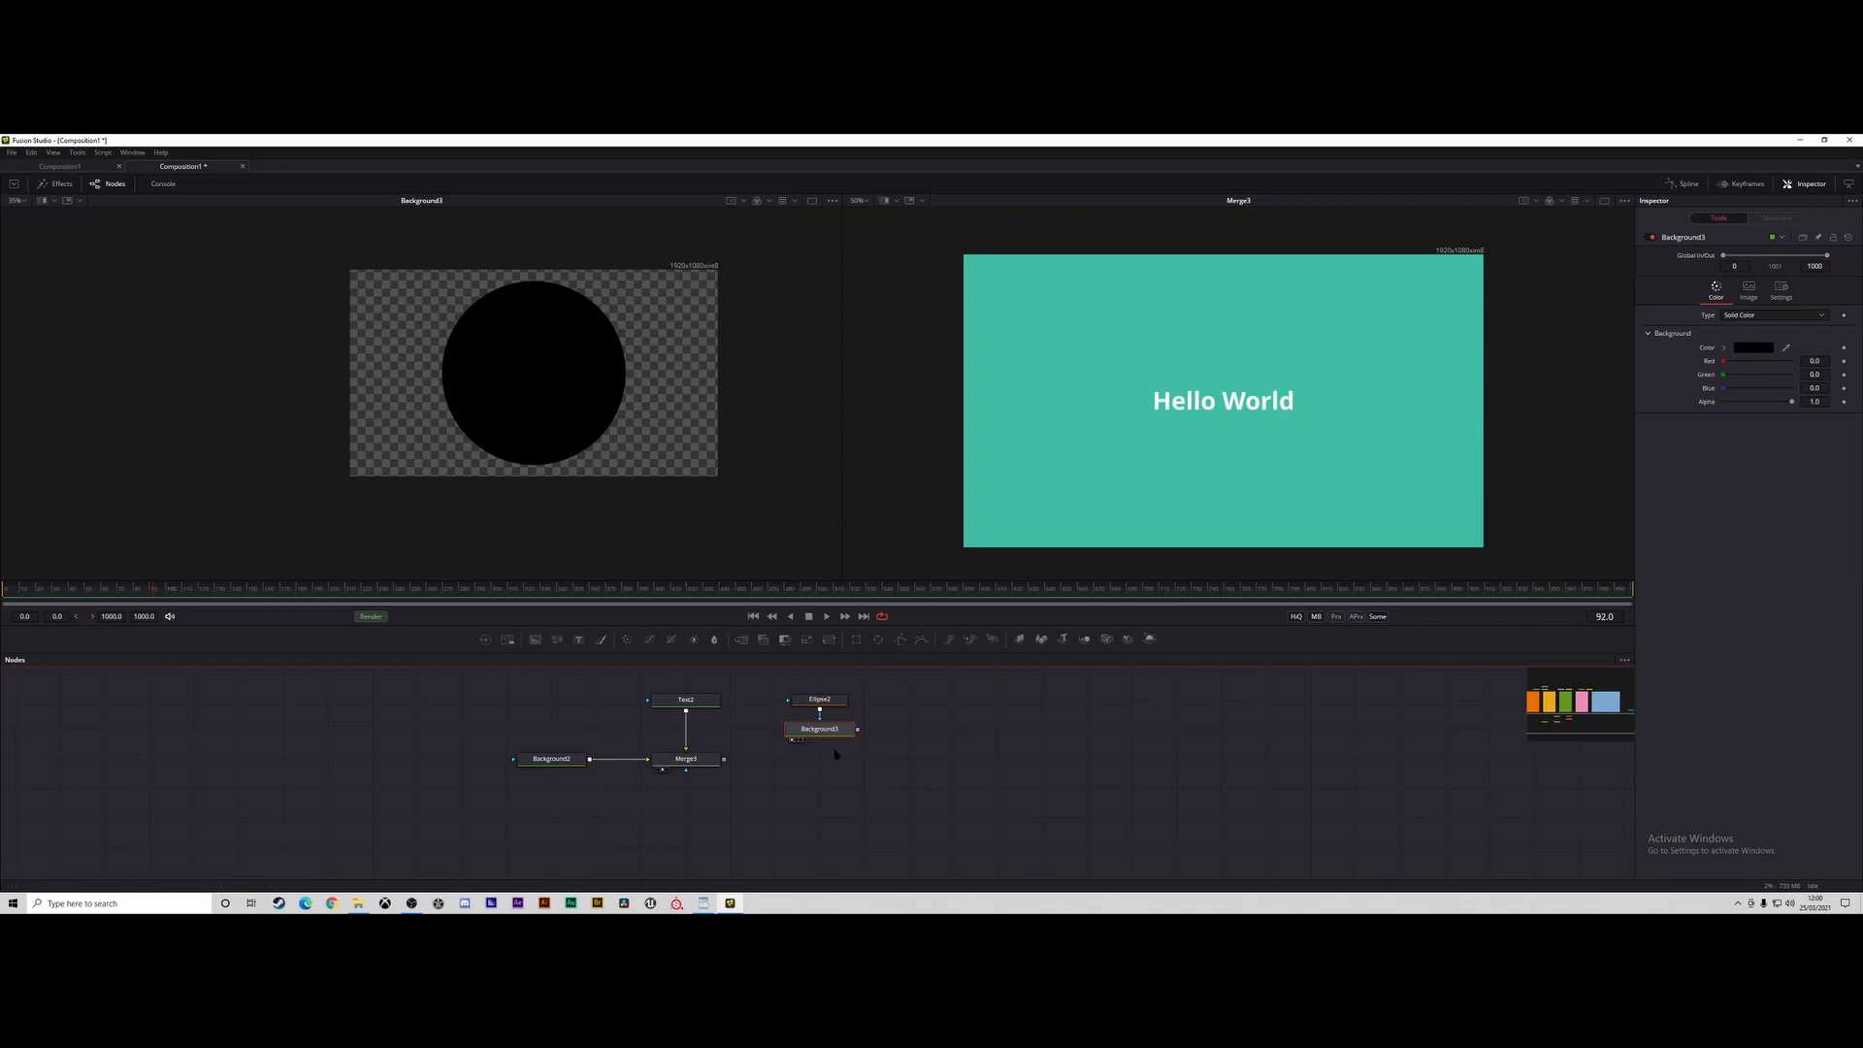
Set the ellipse mask's width to about 1.008, height to about 0.646 and soft edge to about 0.094, and invert it.
{"action": "left_click", "coordinate": [828, 702]}
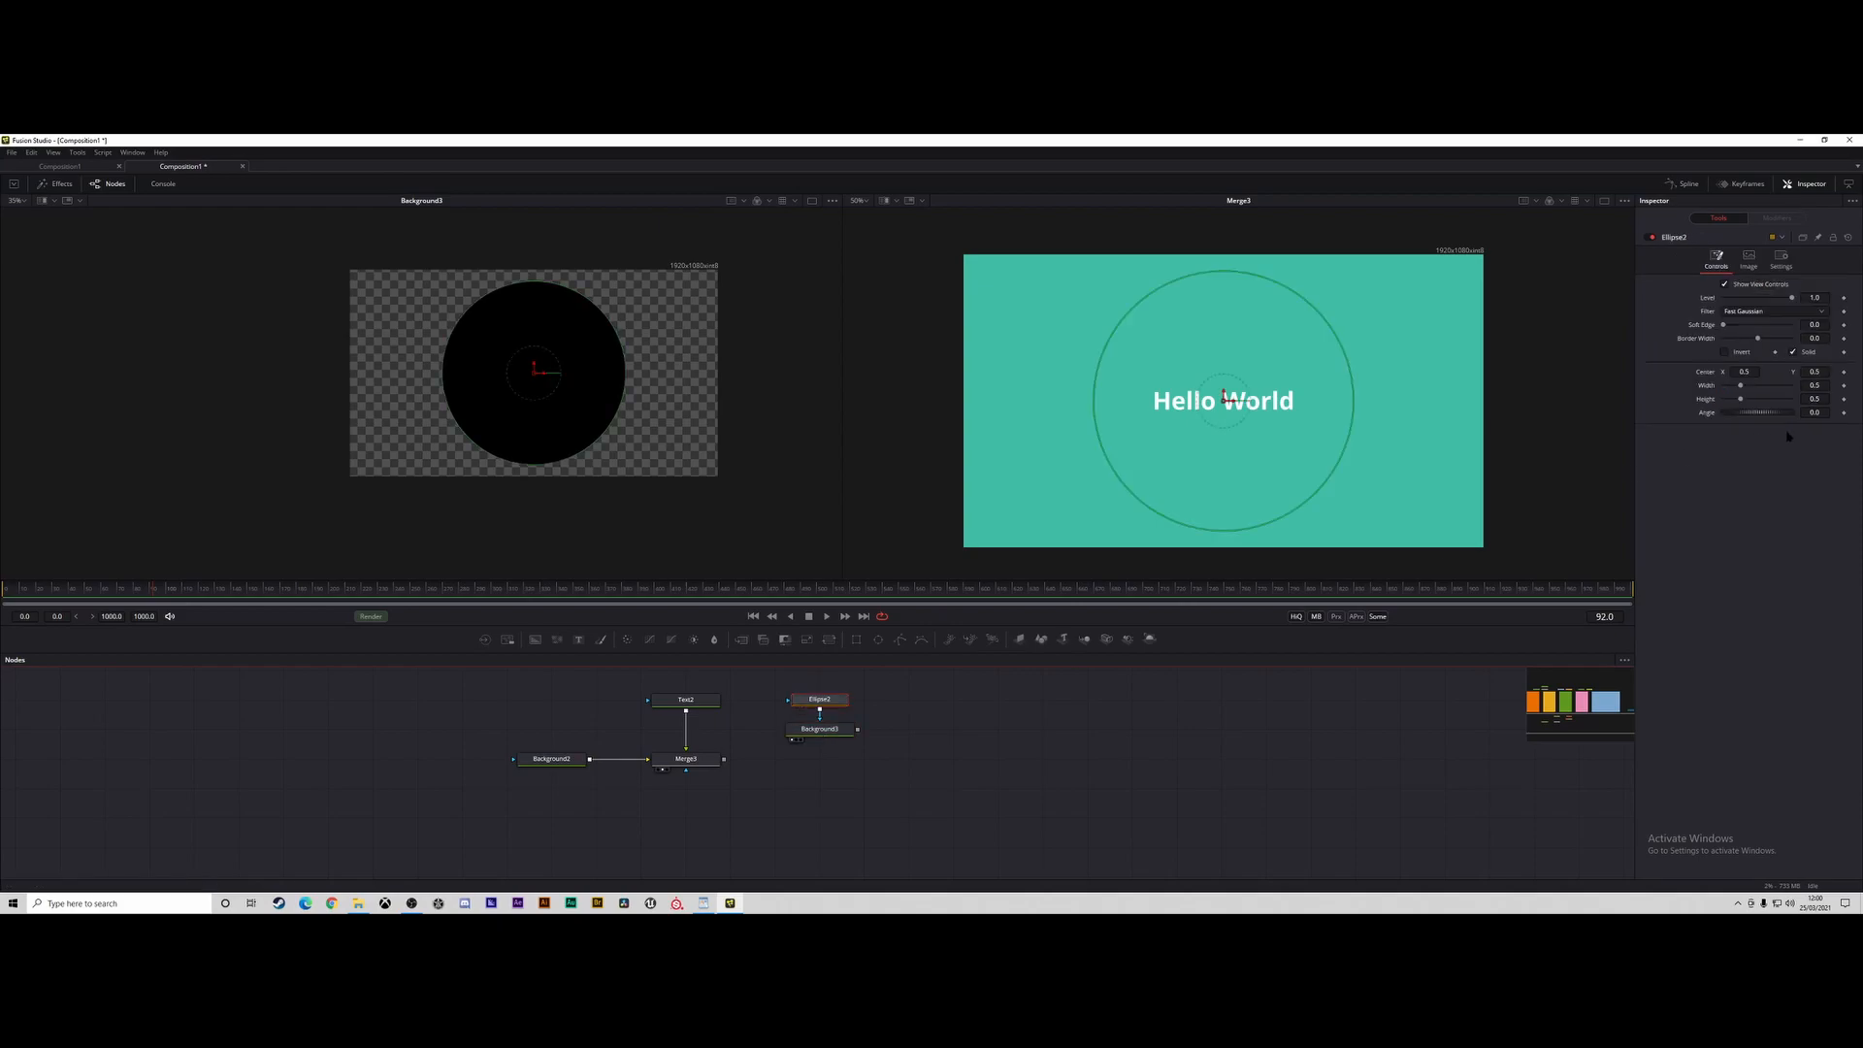
{"action": "mouse_move", "coordinate": [1741, 386]}
{"action": "left_mouse_down"}
{"action": "mouse_move", "coordinate": [1758, 386]}
{"action": "mouse_move", "coordinate": [1746, 402]}
{"action": "left_mouse_up"}
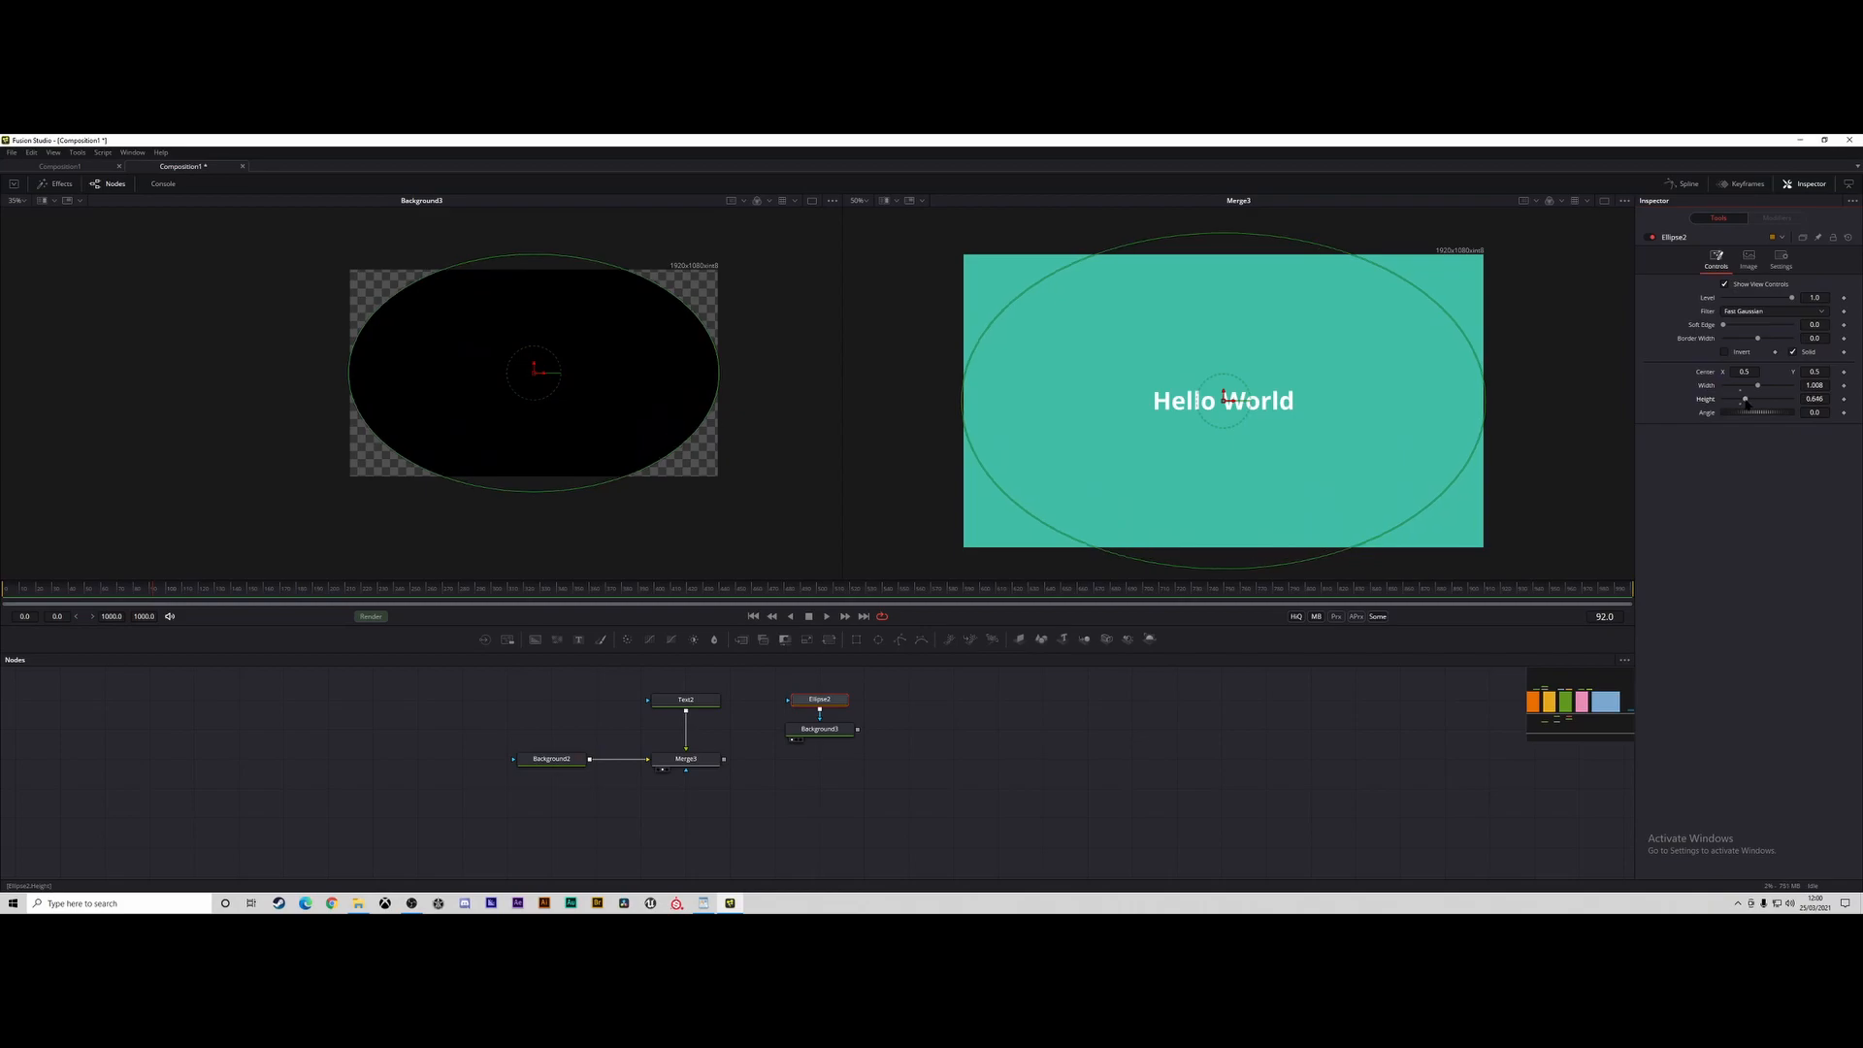
{"action": "left_click_drag", "start_coordinate": [1723, 325], "coordinate": [1755, 329]}
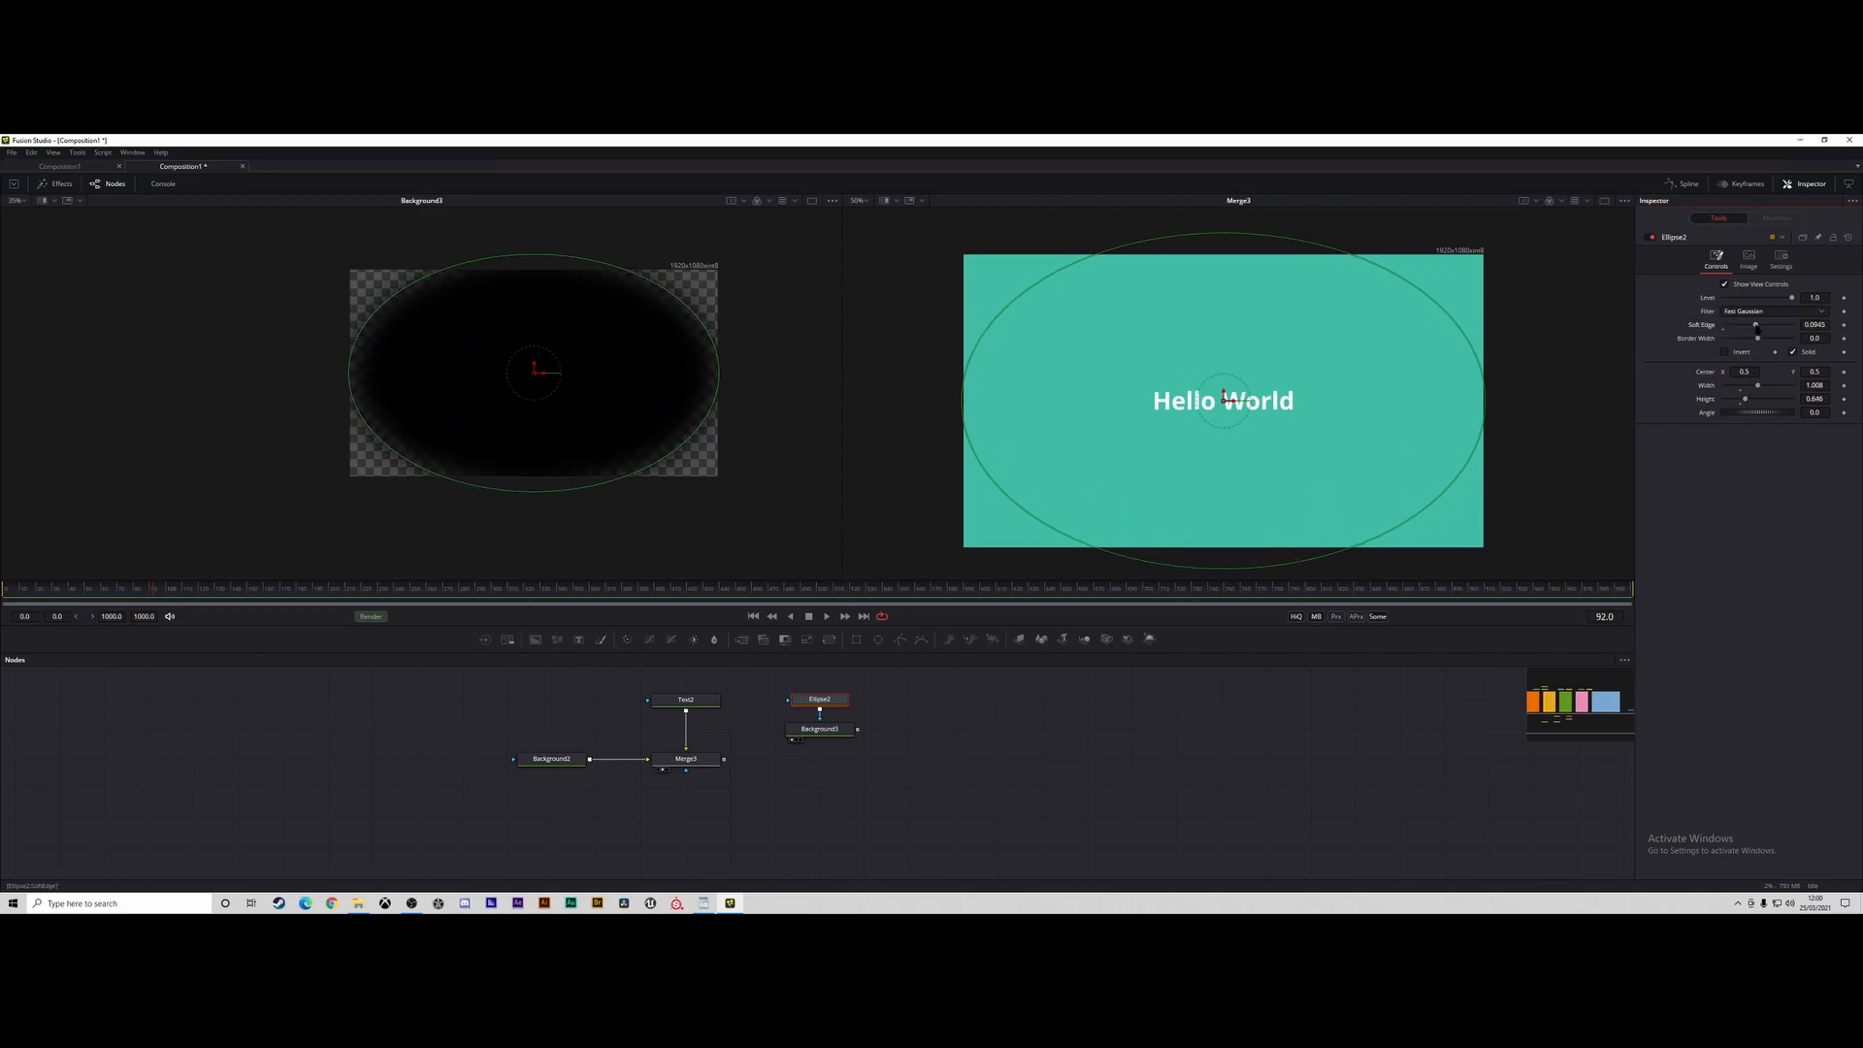
{"action": "left_click", "coordinate": [1723, 351]}
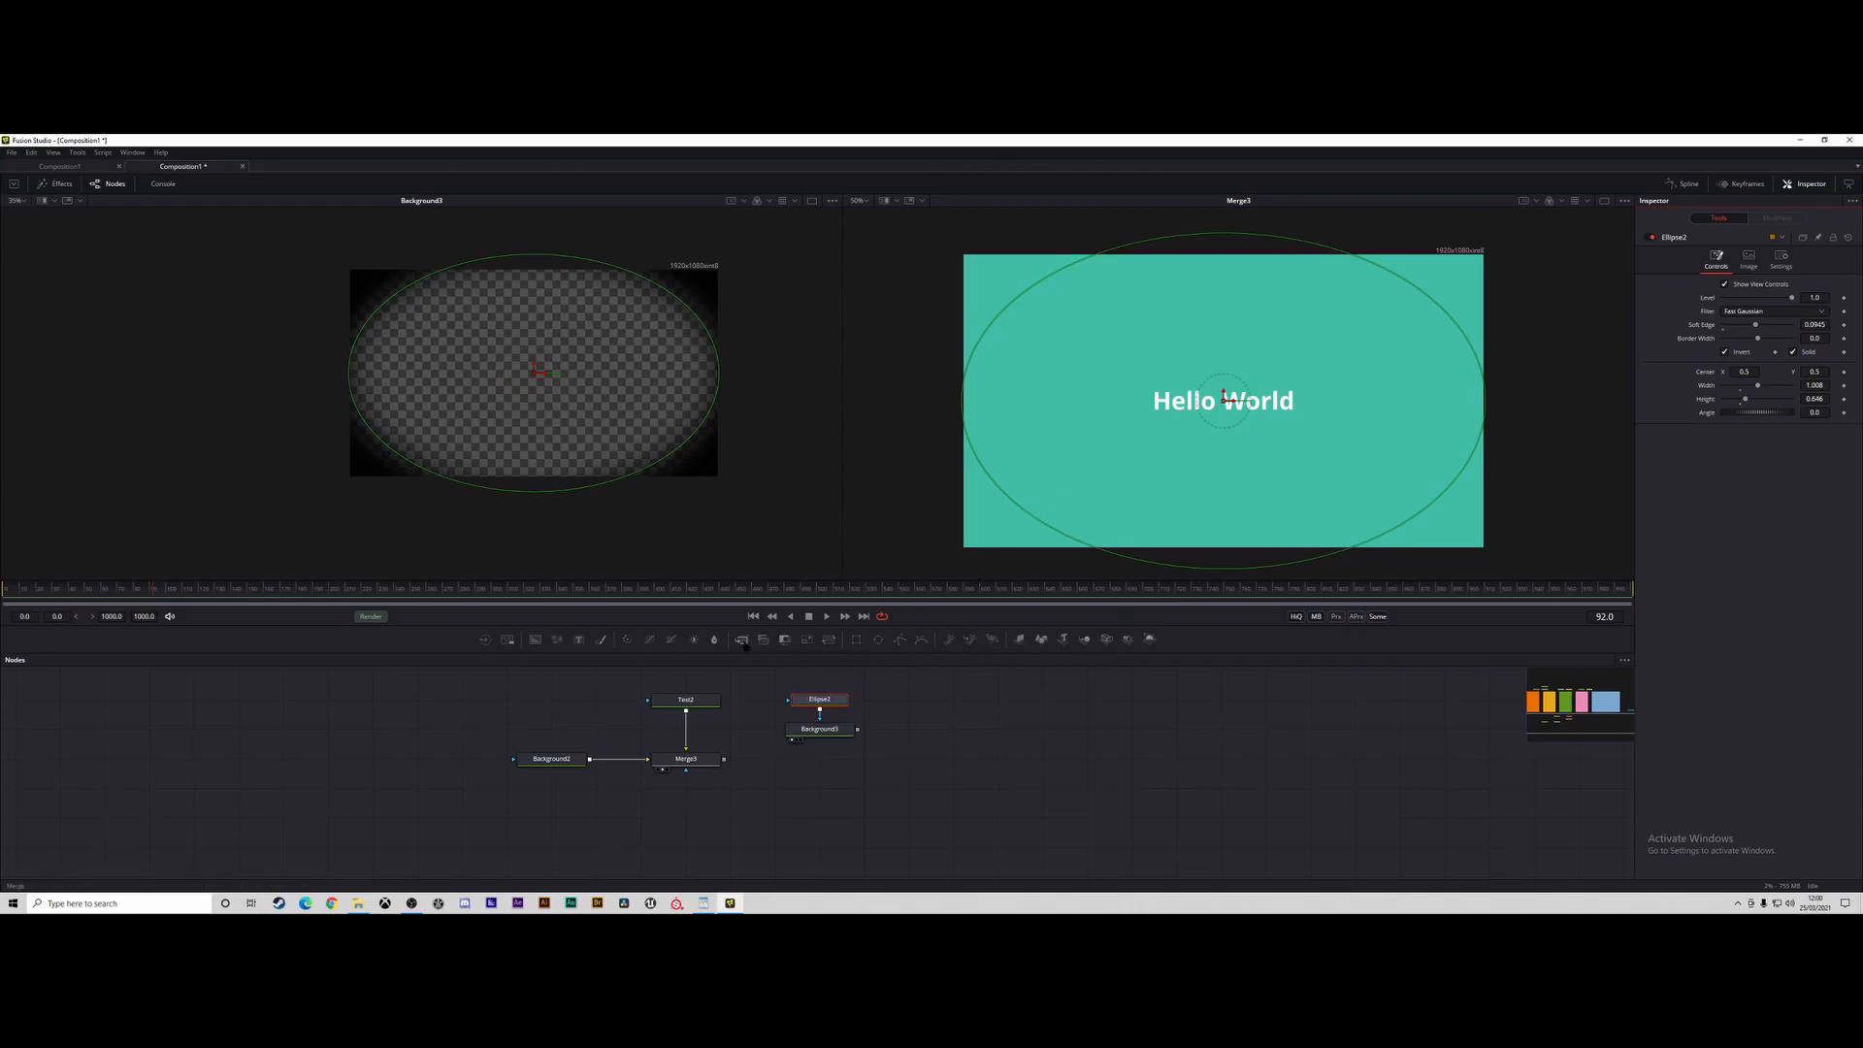
Add a second Merge node that combines the first merge with the masked background, and show it in the second viewer.
{"action": "left_click_drag", "start_coordinate": [744, 640], "coordinate": [820, 758]}
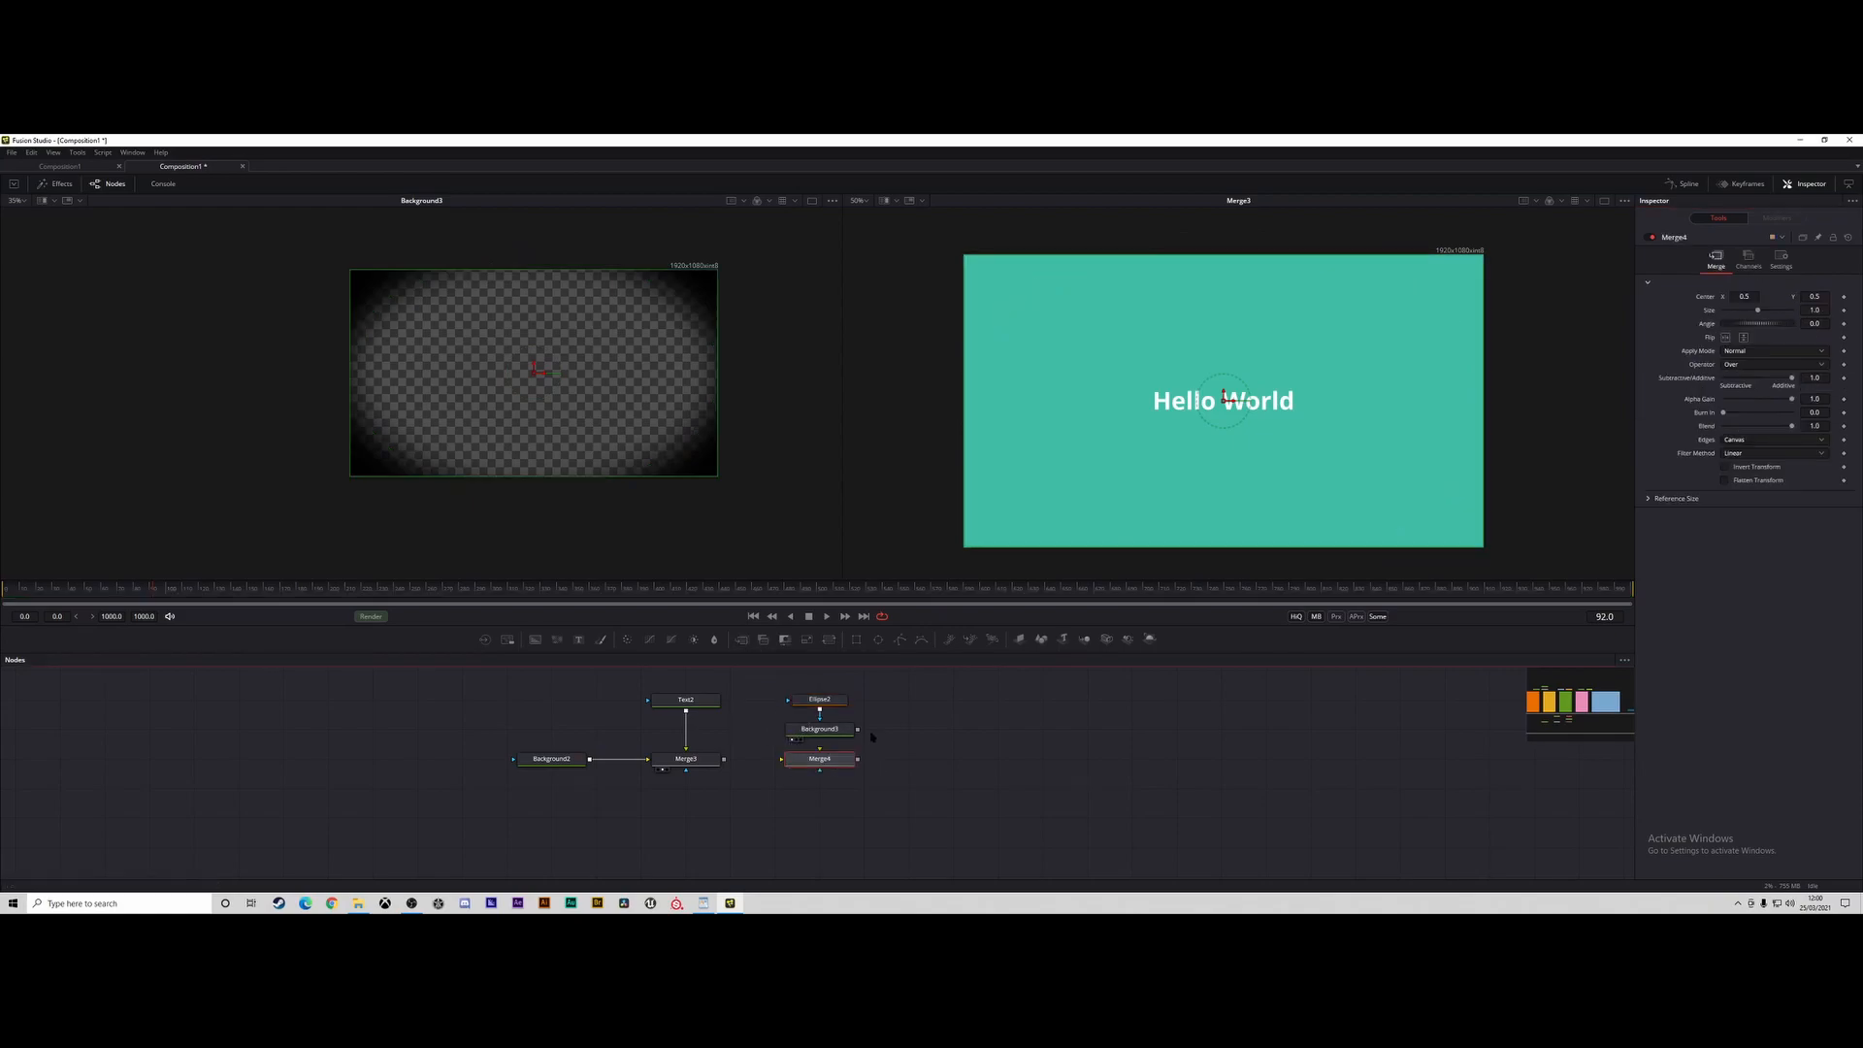
{"action": "left_click_drag", "start_coordinate": [723, 758], "coordinate": [814, 758]}
{"action": "key", "text": "2"}
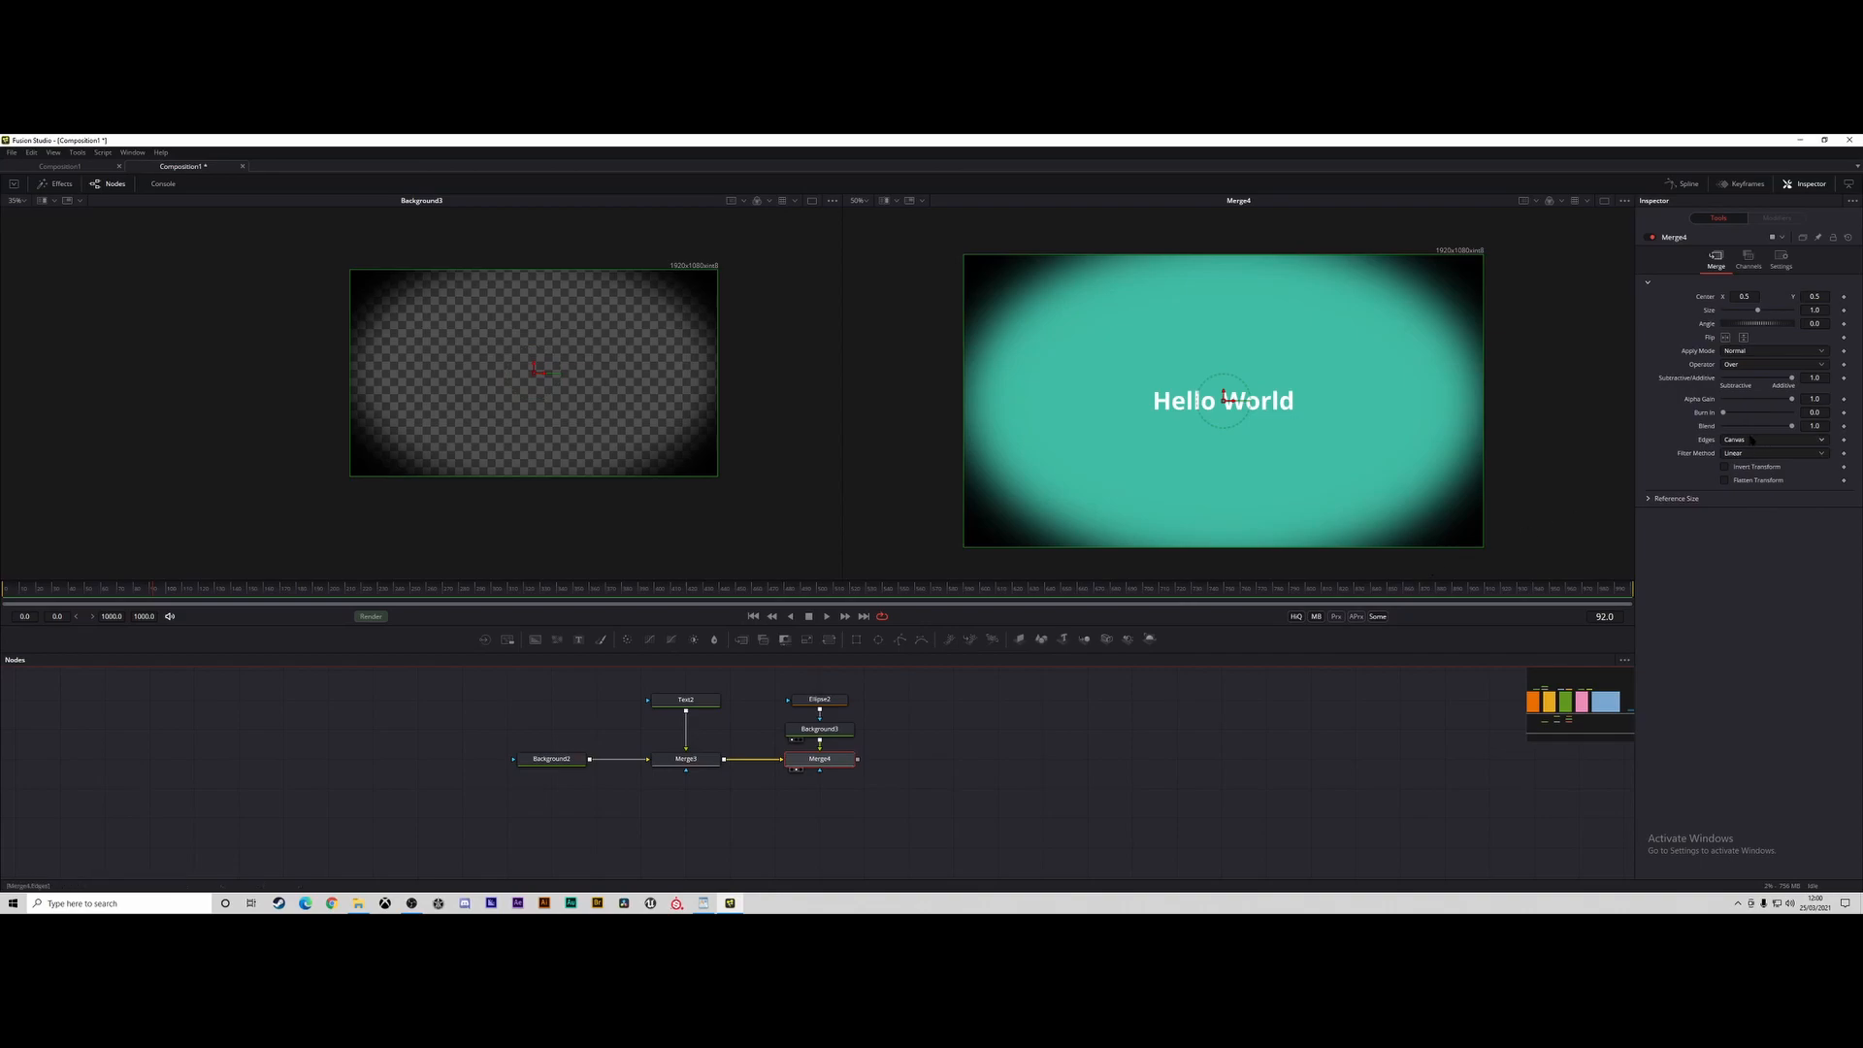
Try different apply modes on the second merge, including Lighten and Hue.
{"action": "left_click", "coordinate": [1754, 355]}
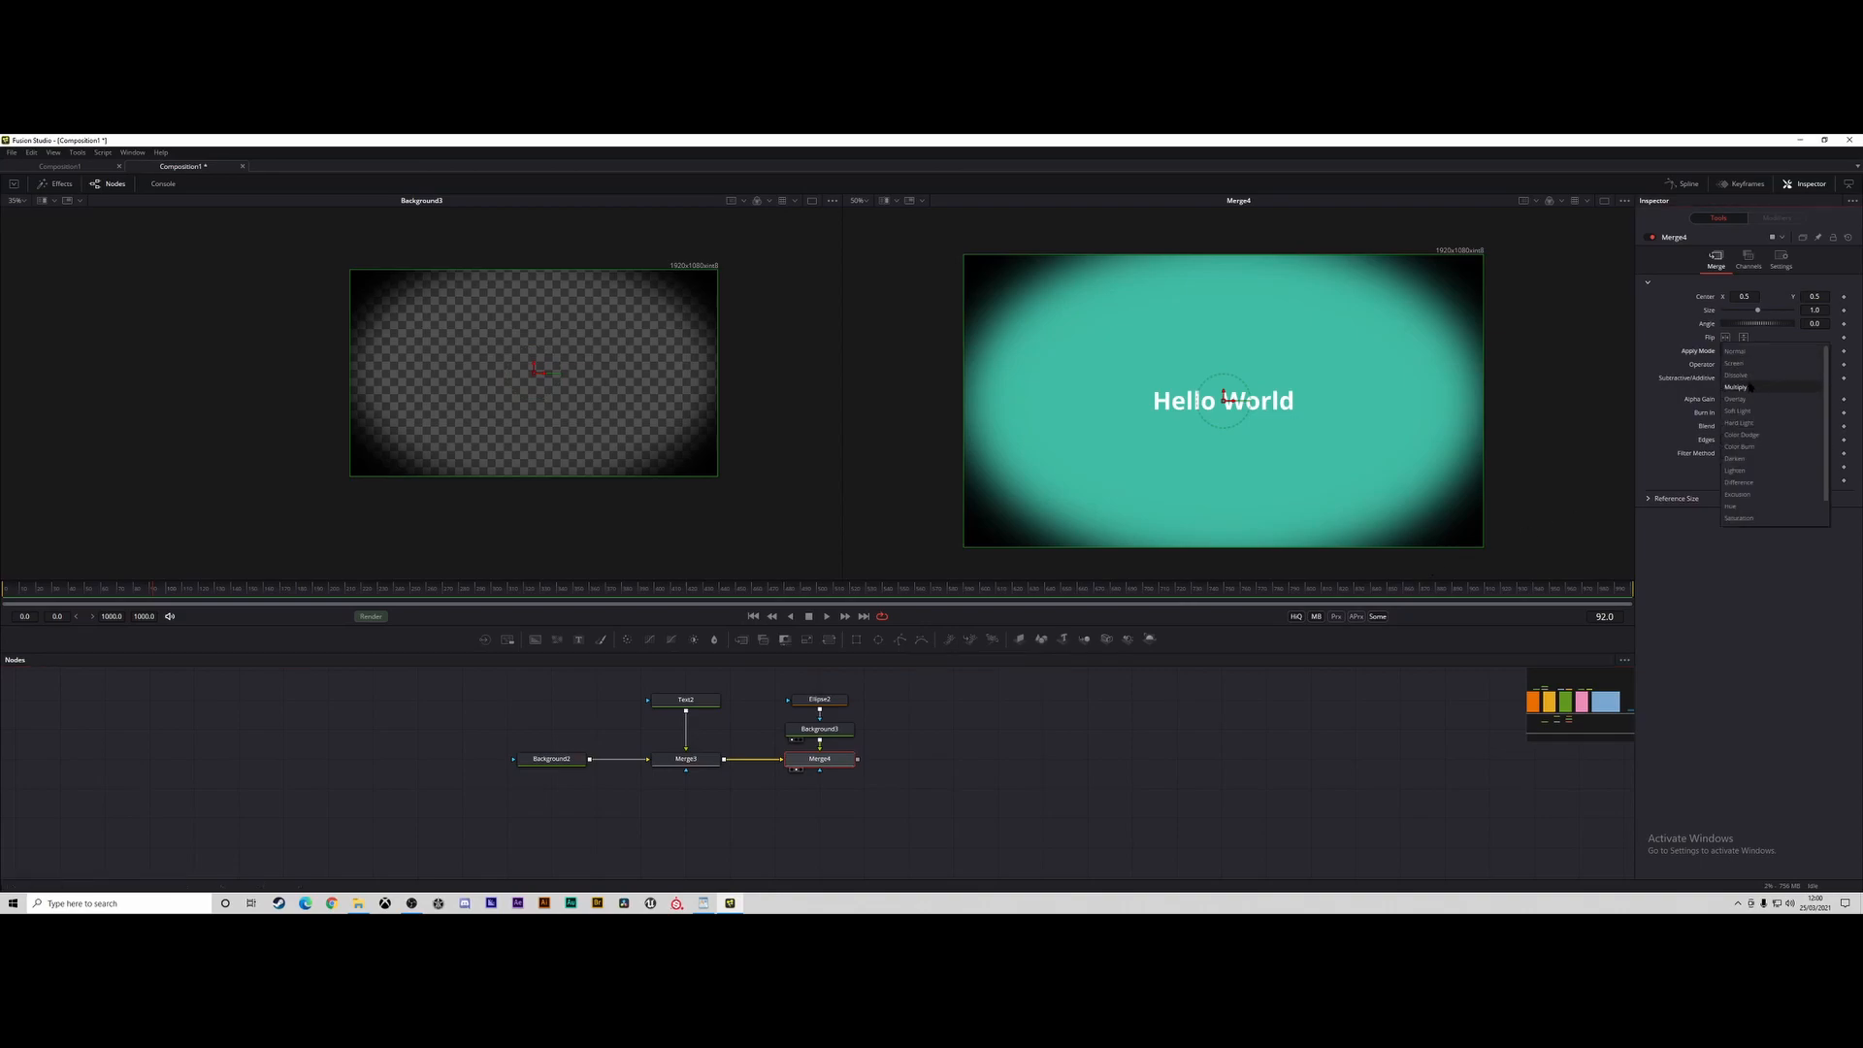
{"action": "left_click", "coordinate": [1746, 376]}
{"action": "left_click", "coordinate": [1748, 353]}
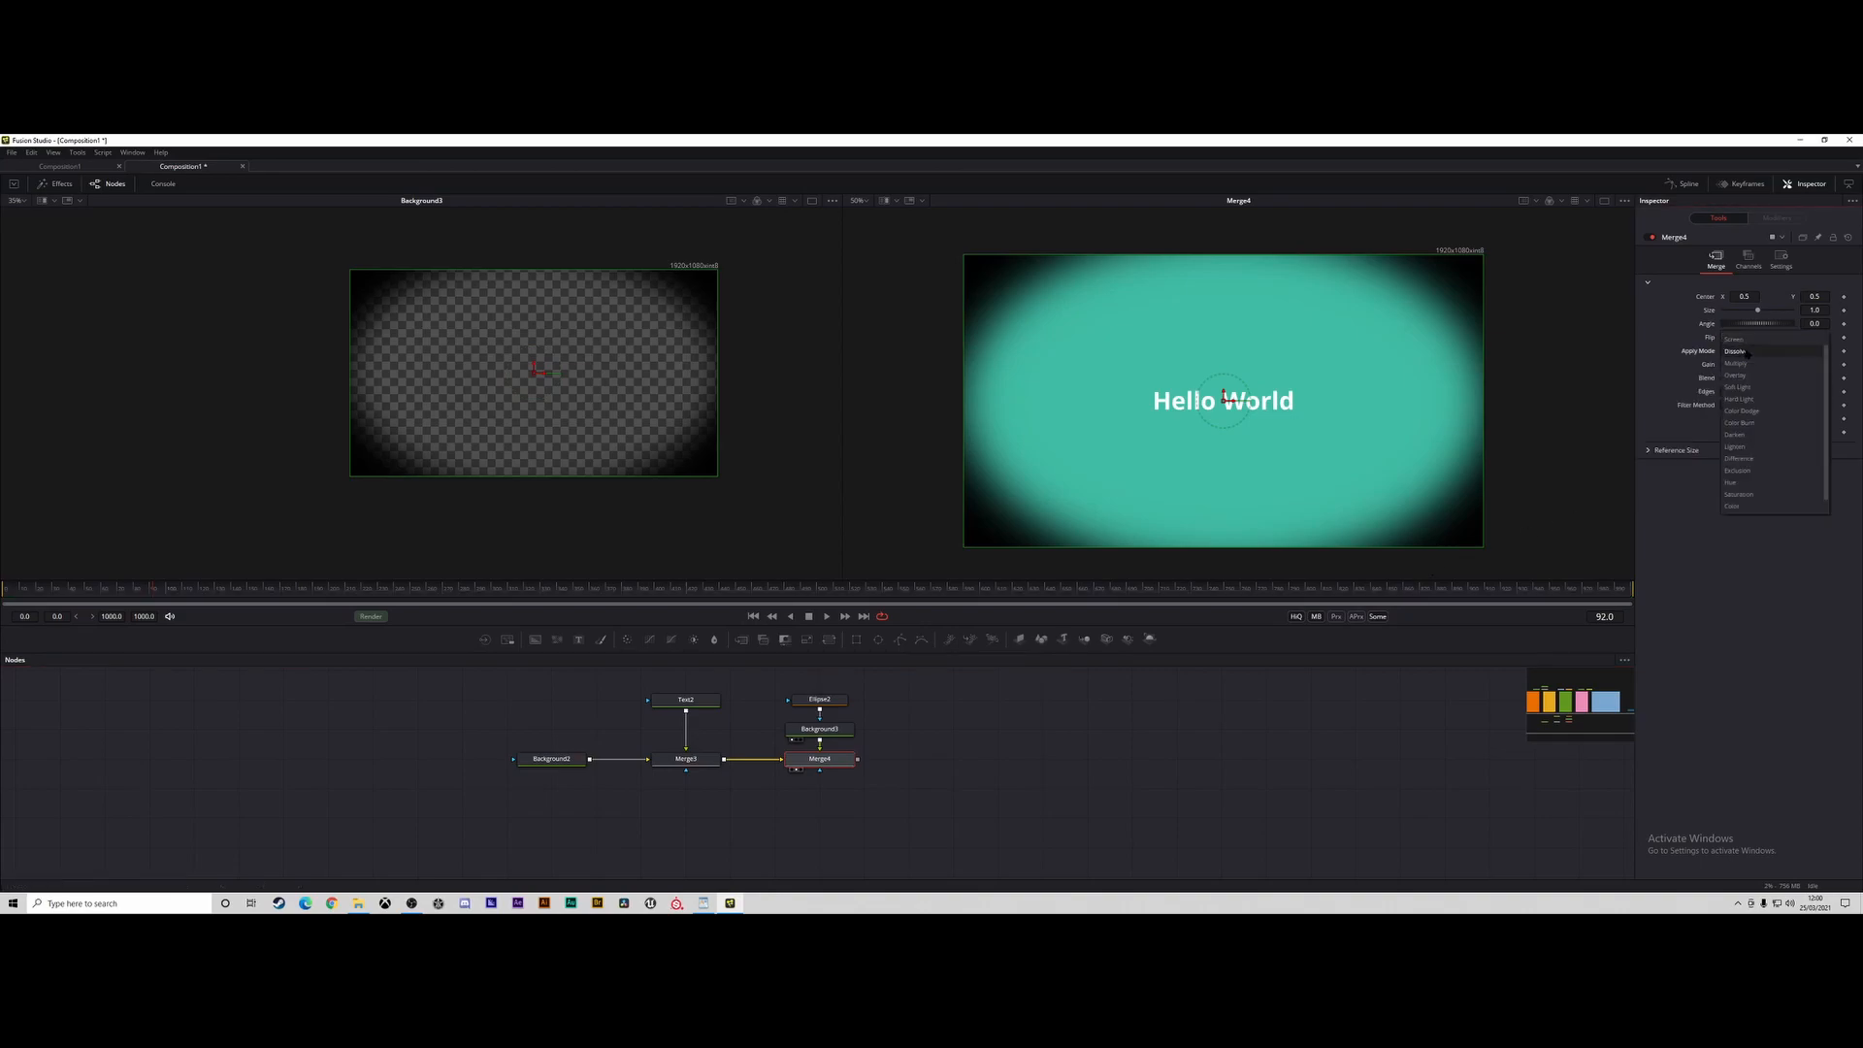
{"action": "left_click", "coordinate": [1748, 401]}
{"action": "left_click", "coordinate": [1750, 353]}
{"action": "left_click", "coordinate": [1752, 399]}
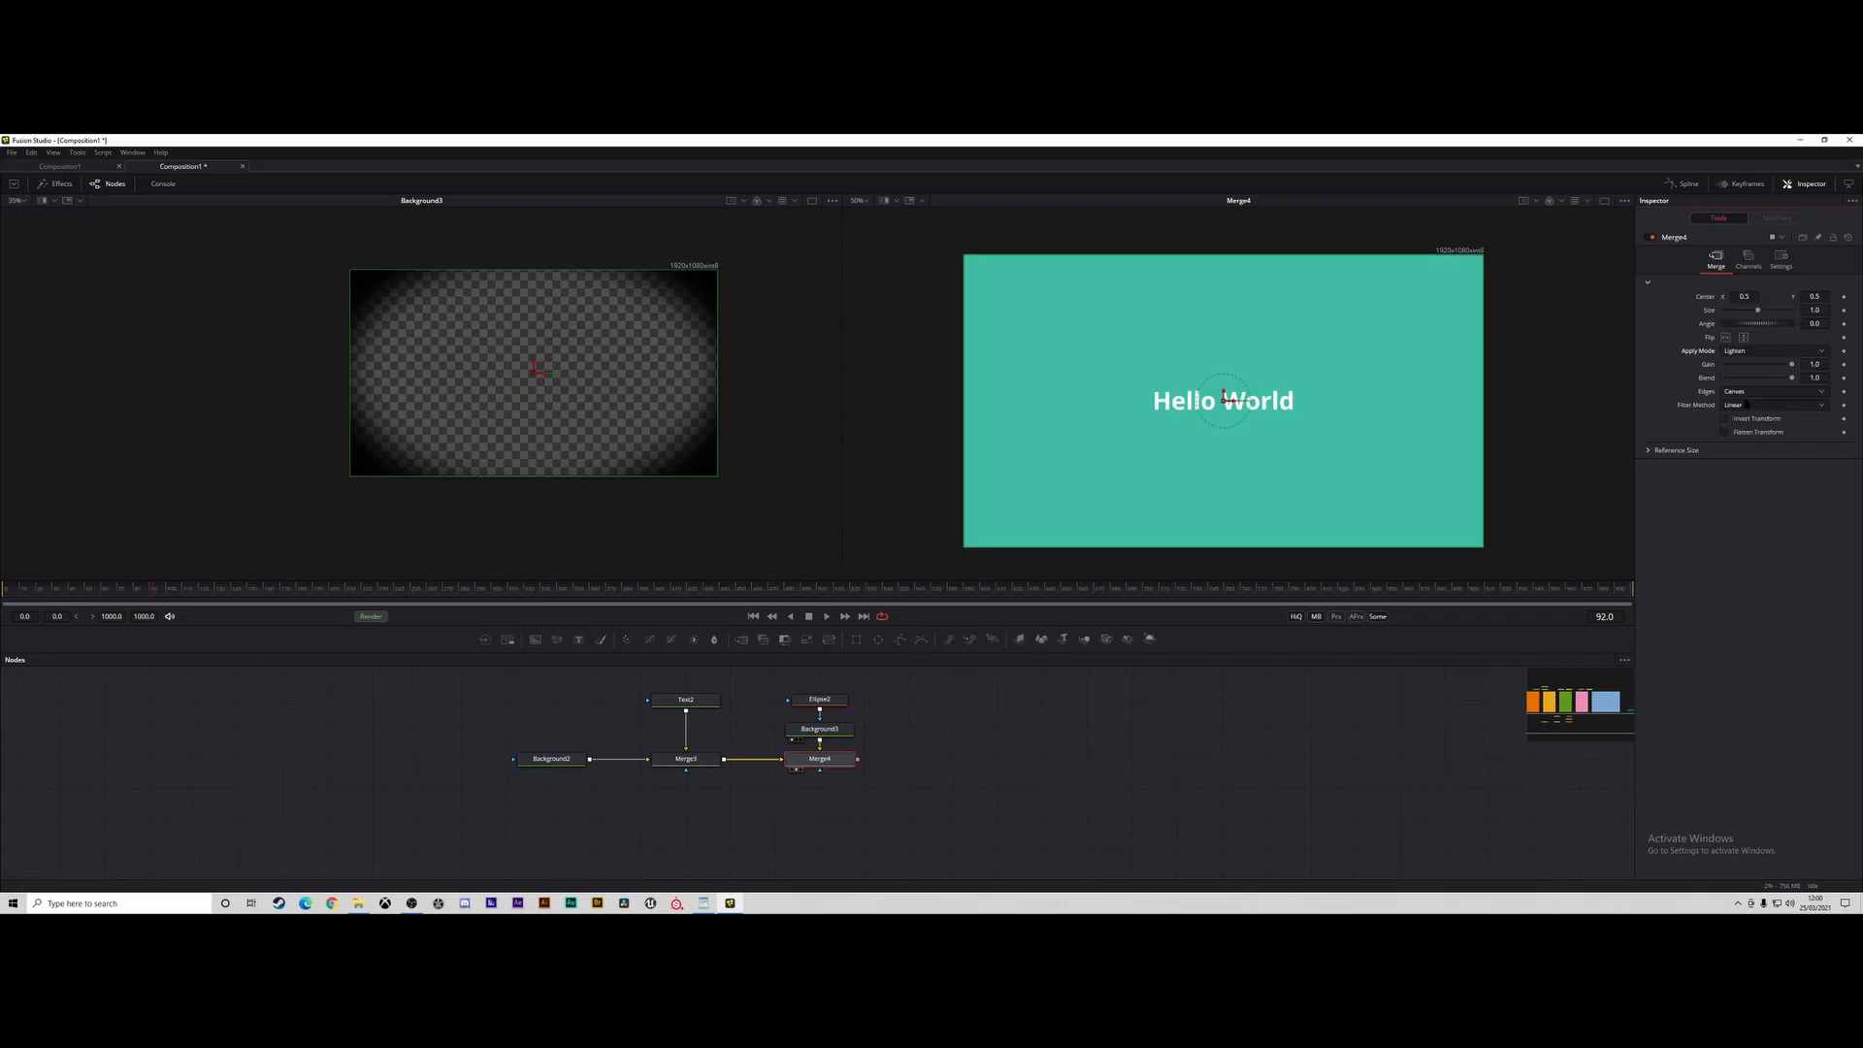
{"action": "left_click", "coordinate": [1745, 352]}
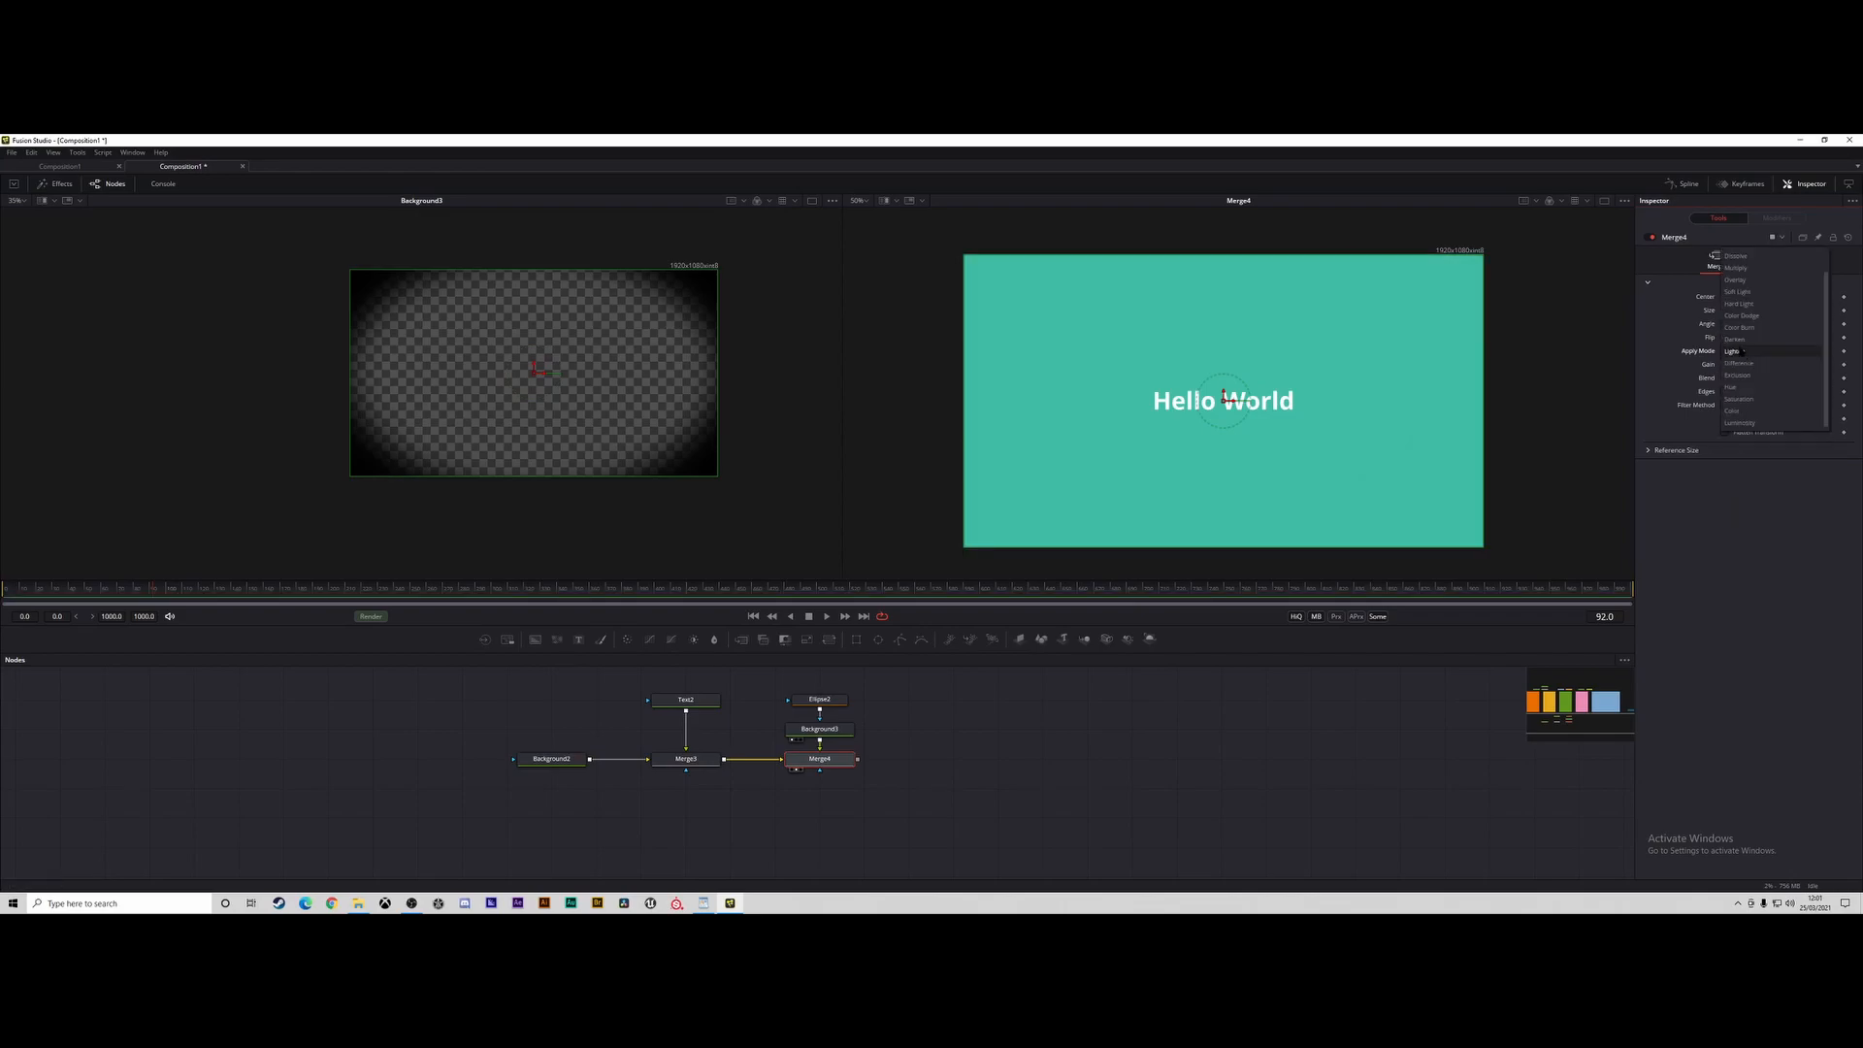
{"action": "left_click", "coordinate": [1744, 387]}
Set the second merge's apply mode to Multiply and lower its blend to about 0.27.
{"action": "left_click", "coordinate": [1736, 352]}
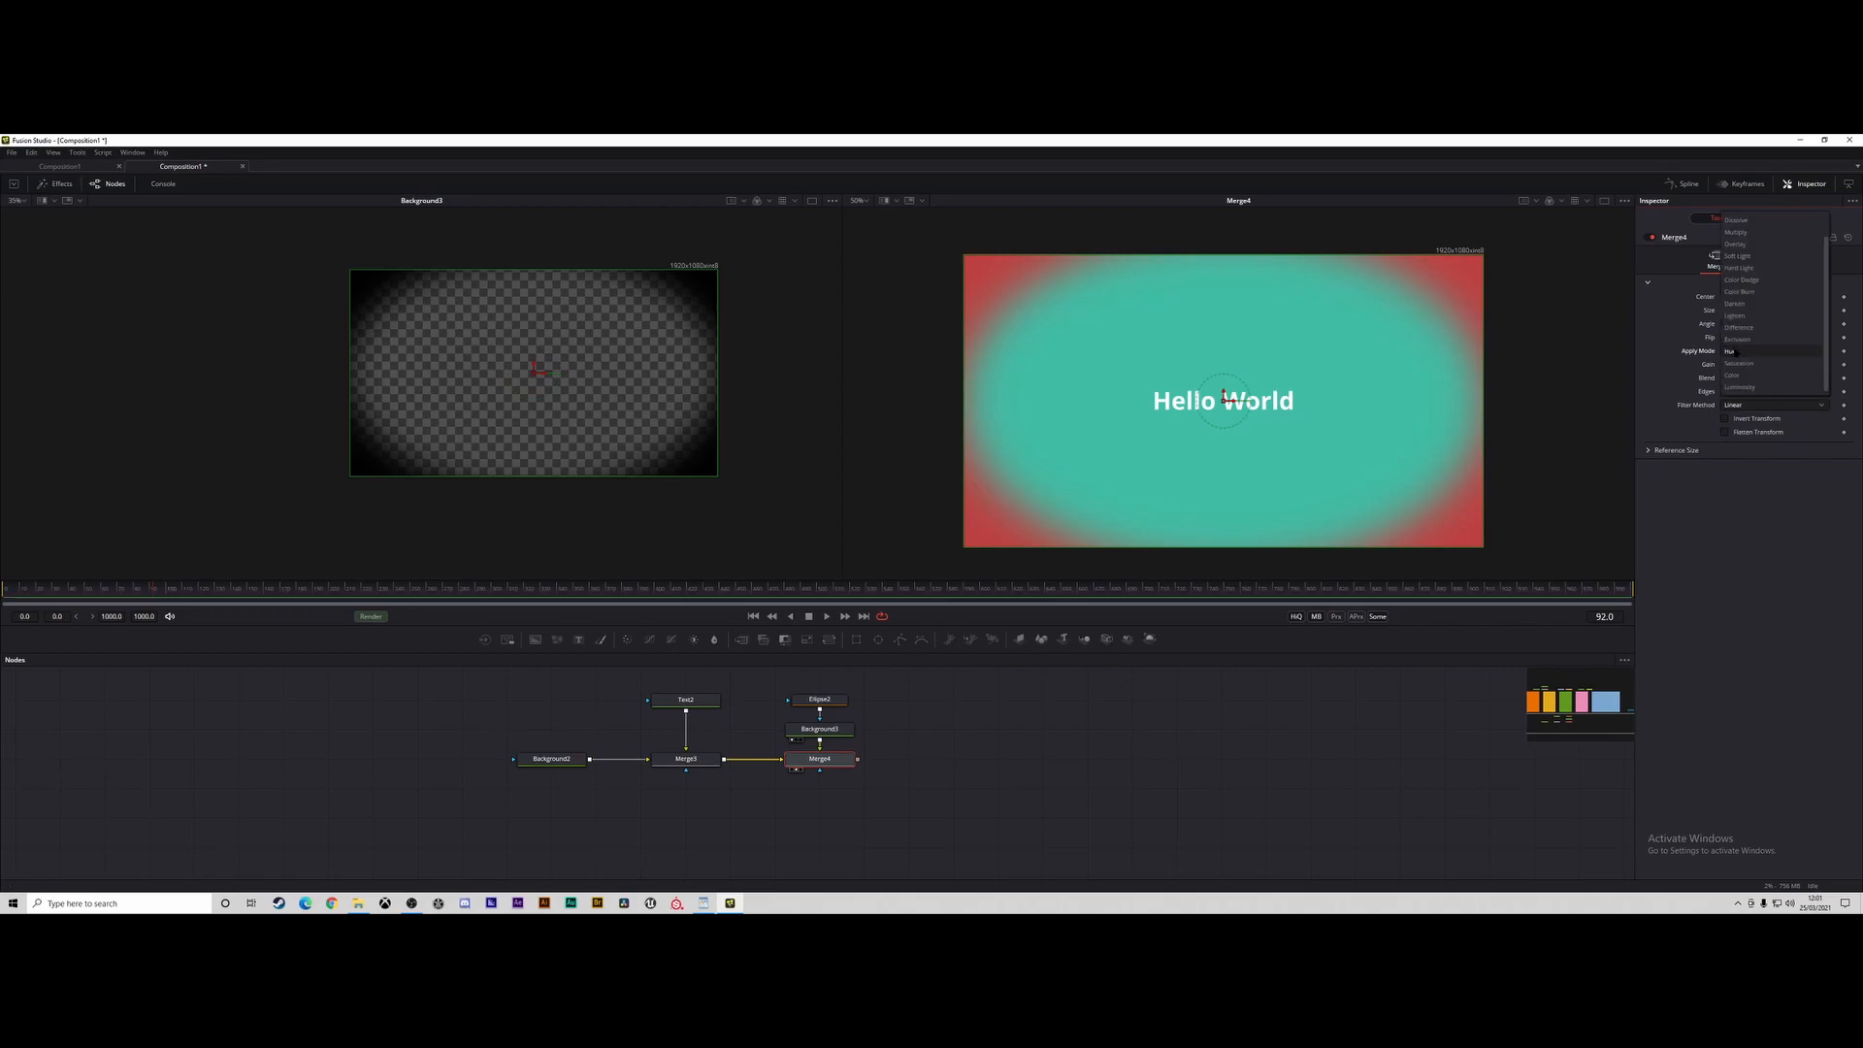
{"action": "left_click", "coordinate": [1735, 232]}
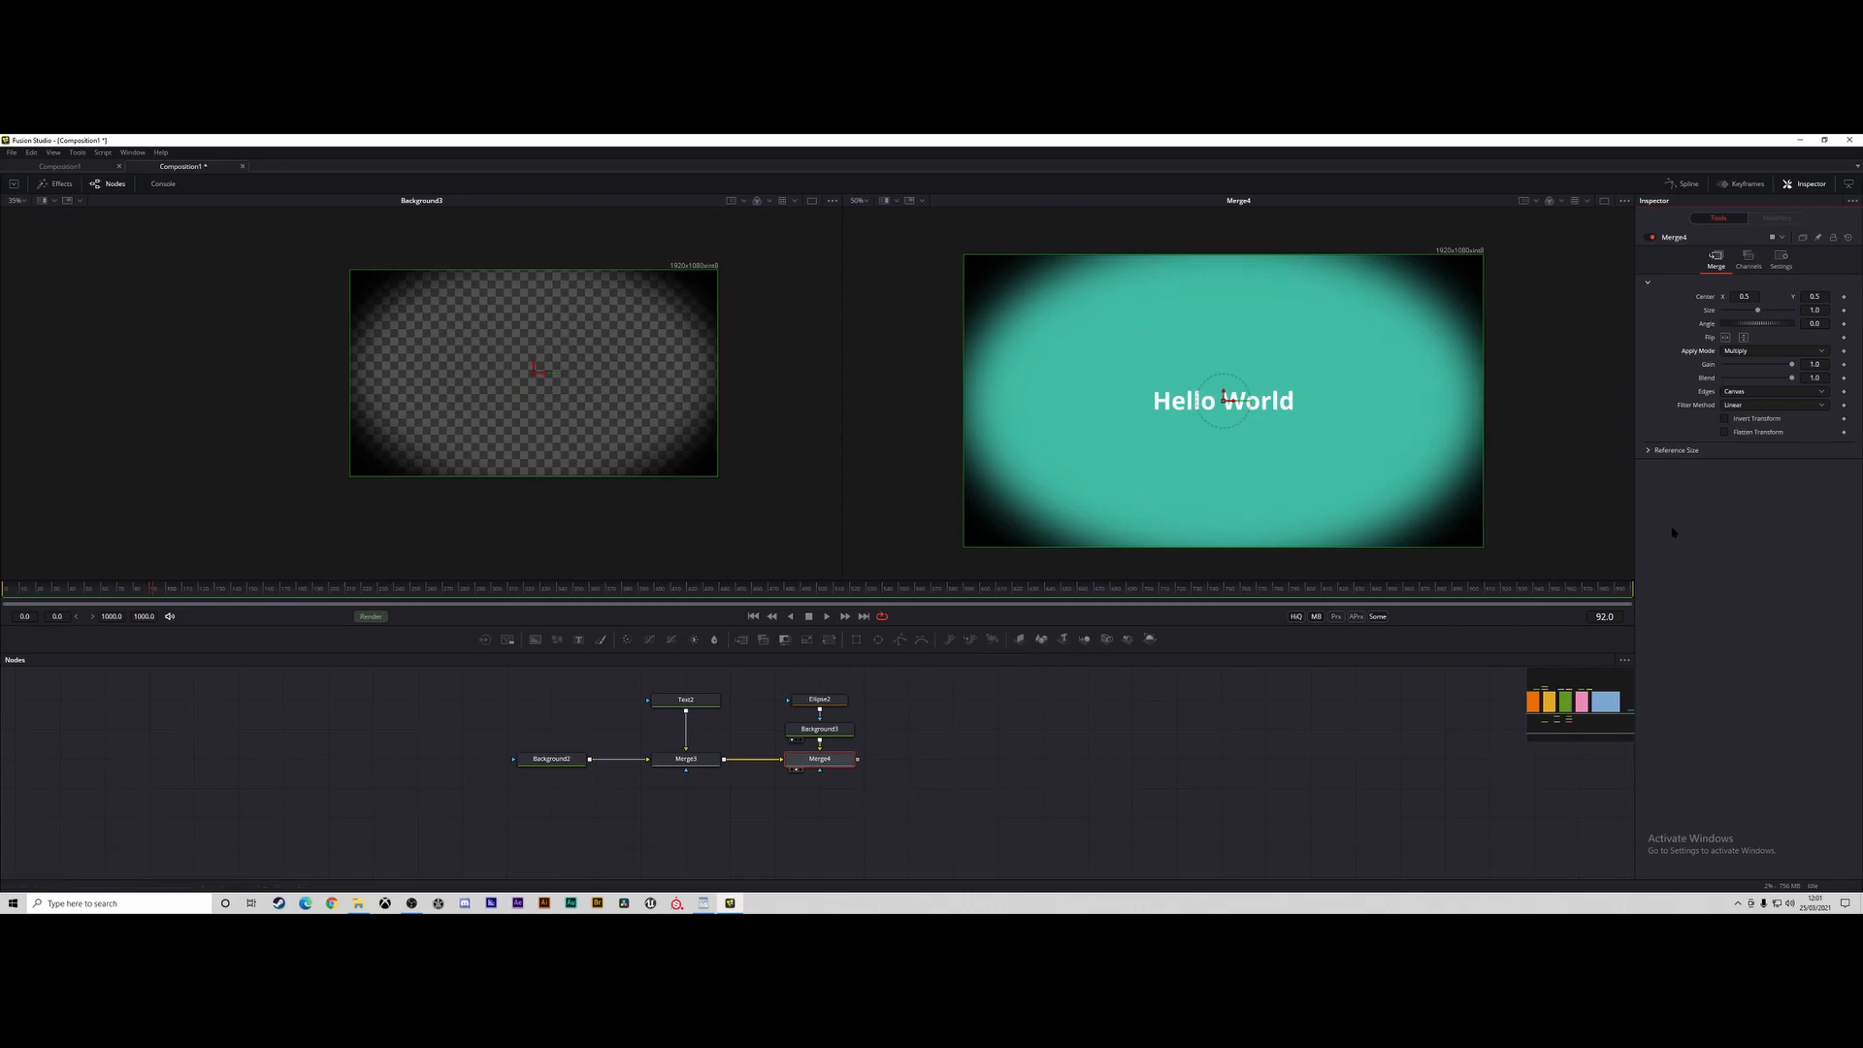
{"action": "left_click_drag", "start_coordinate": [1792, 380], "coordinate": [1741, 379]}
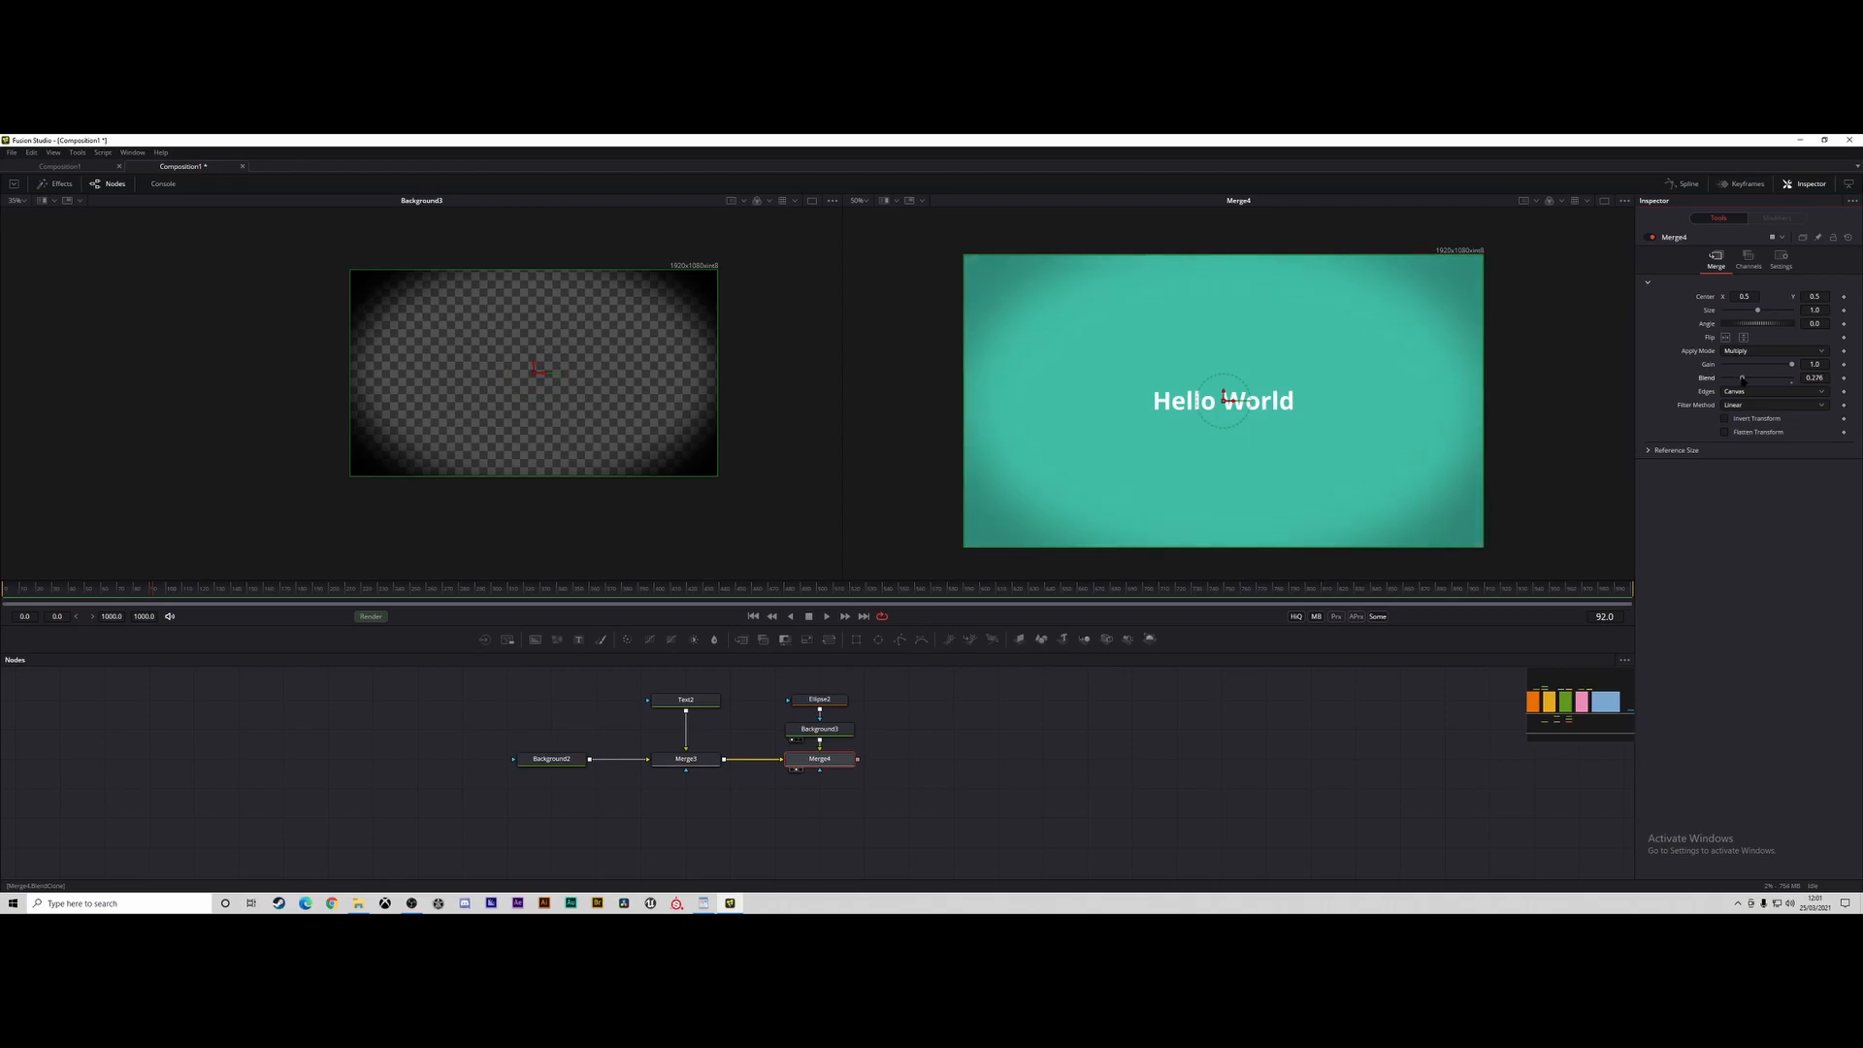
{"action": "left_click_drag", "start_coordinate": [728, 714], "coordinate": [828, 720]}
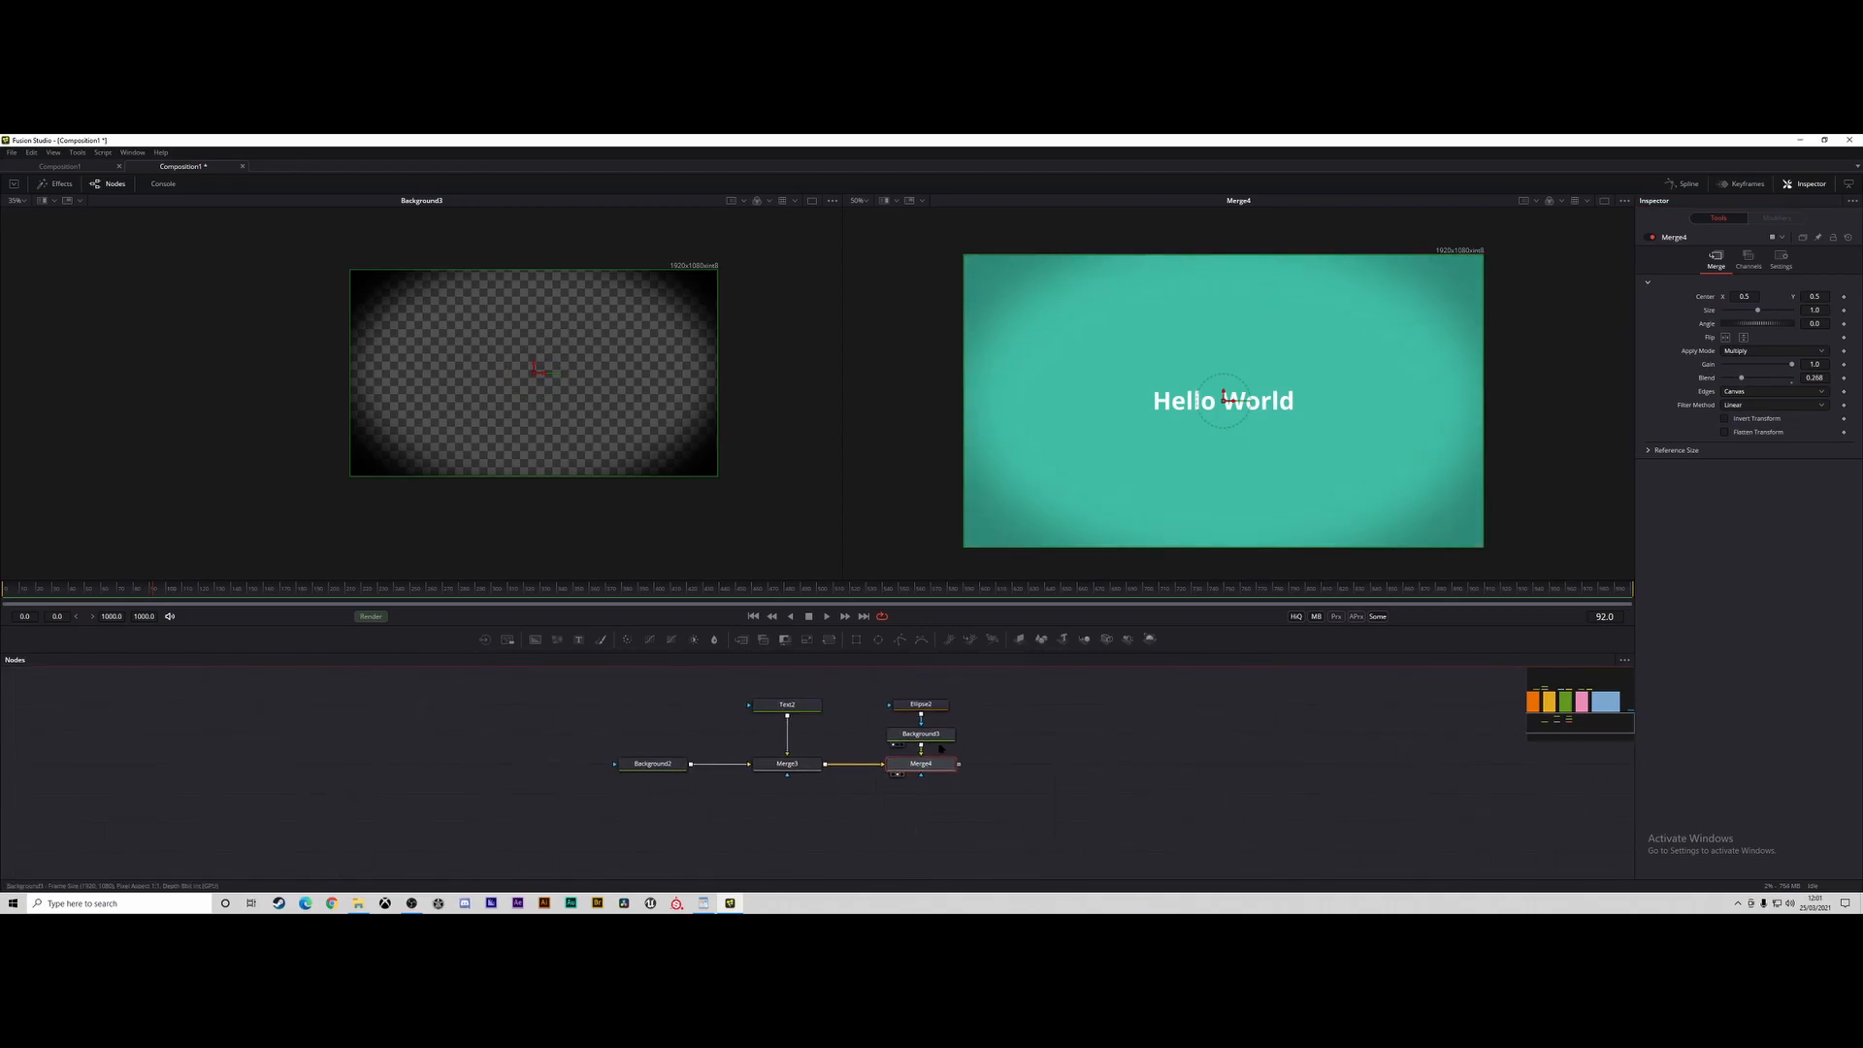